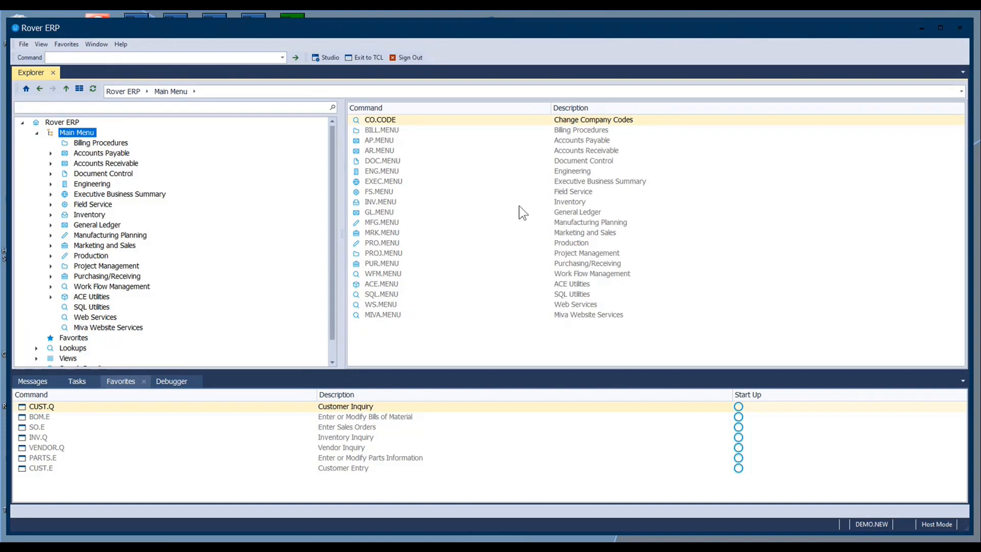
Examine the valid category codes and the unit of measure codes in the Engineering data entry procedures
double_click(397, 170)
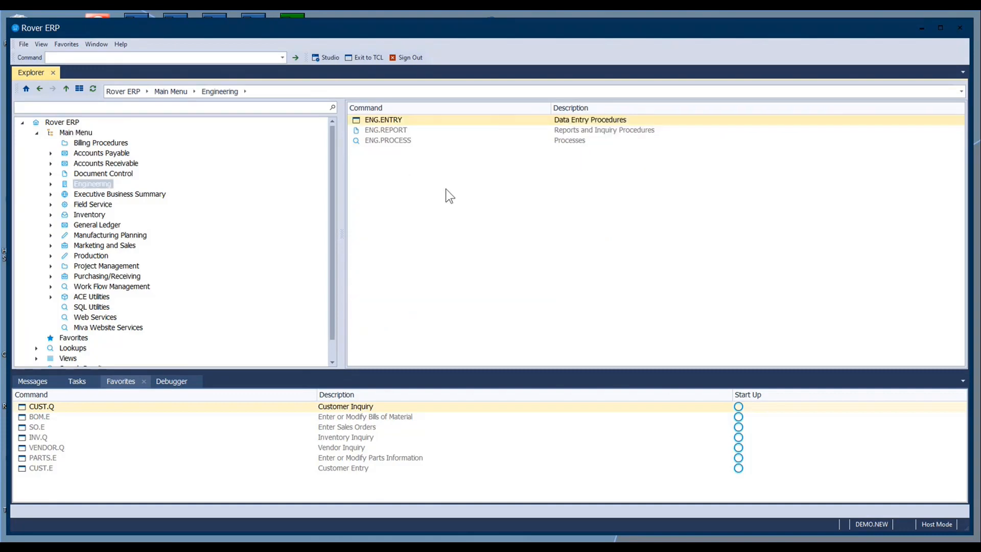
double_click(403, 120)
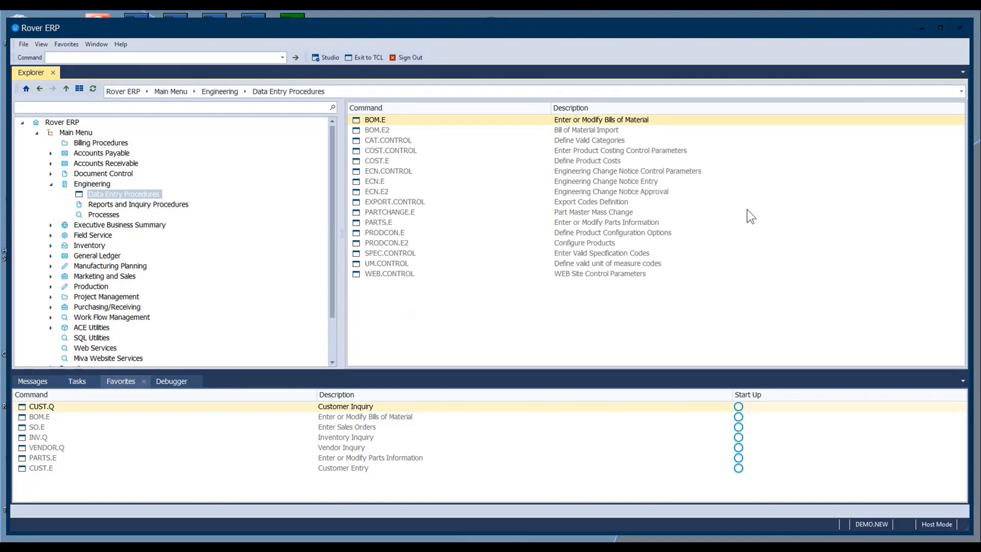
double_click(403, 140)
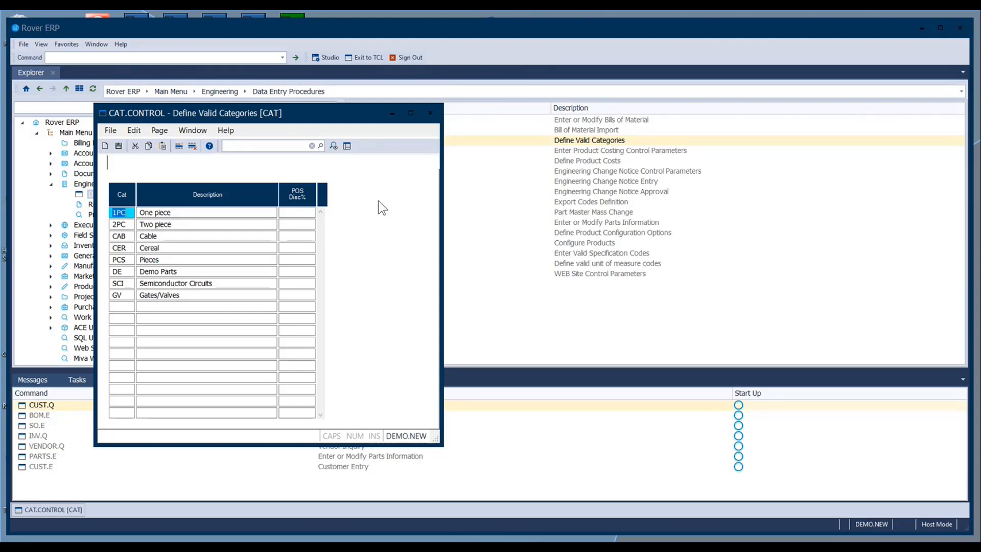
left_click(430, 113)
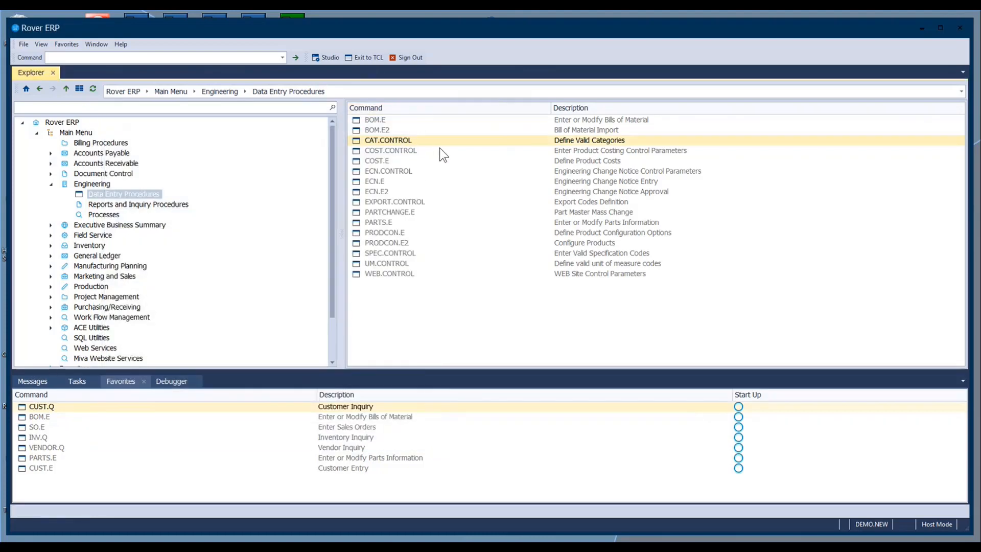
double_click(397, 264)
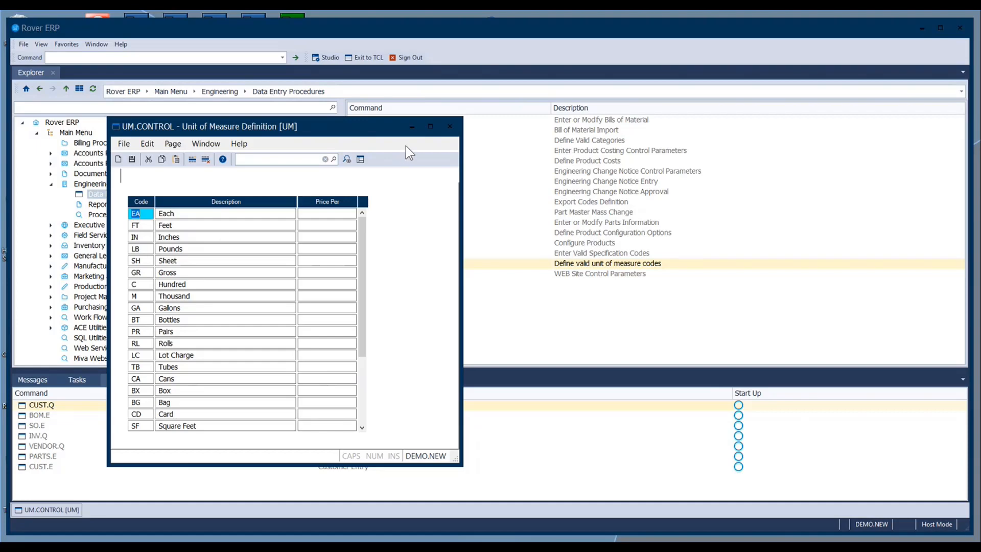
left_click(450, 126)
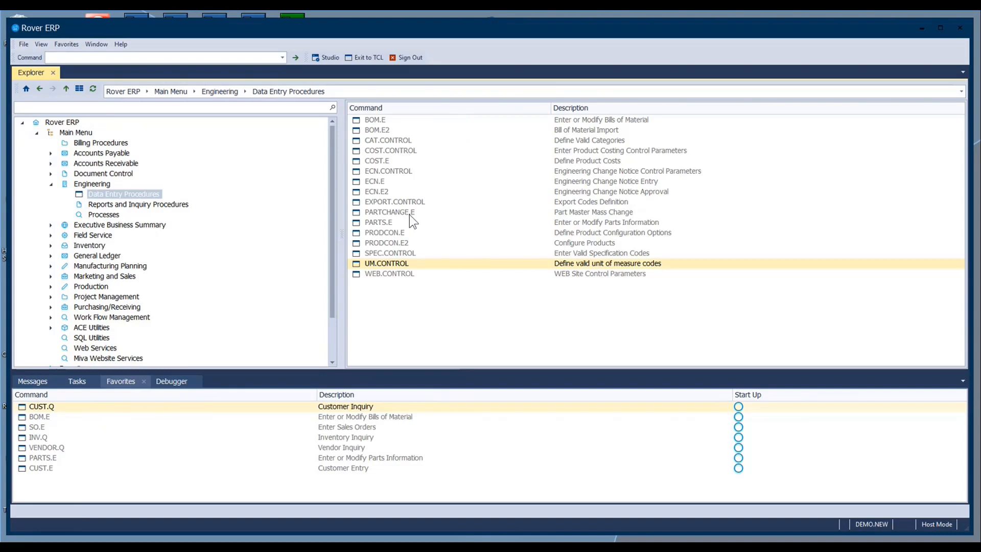
Open the Parts Master Entry form from the Engineering data entry procedures and reposition its window
left_click(382, 222)
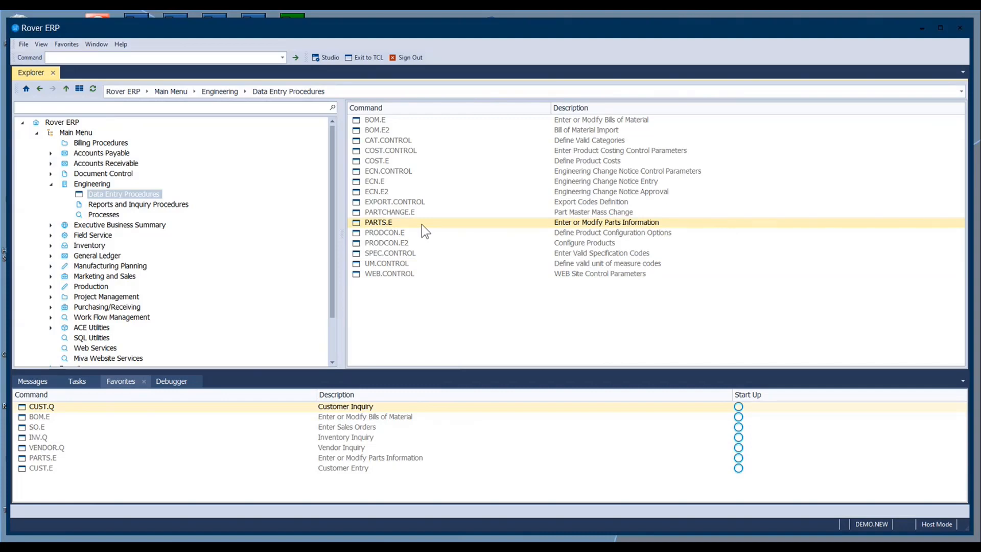
double_click(390, 228)
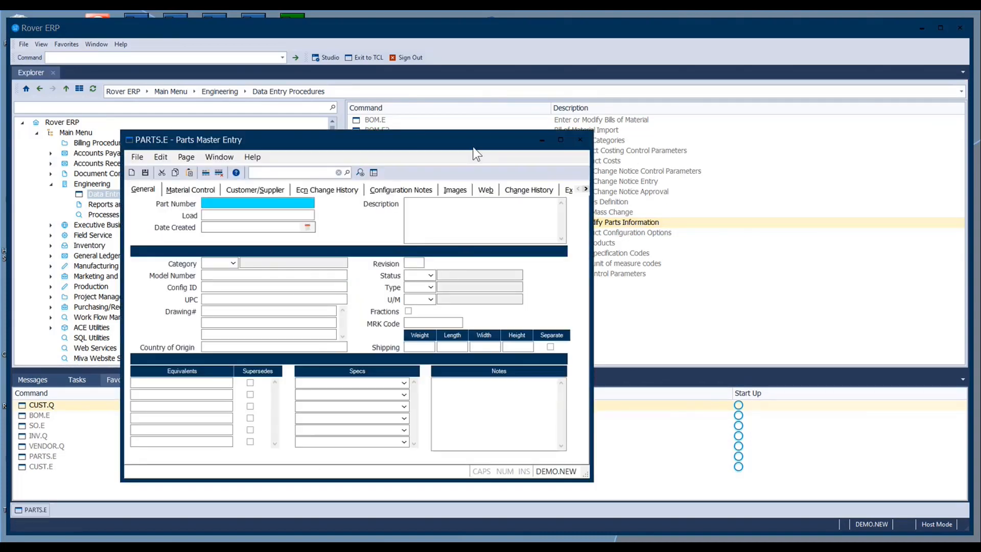
left_click_drag(474, 145, 515, 114)
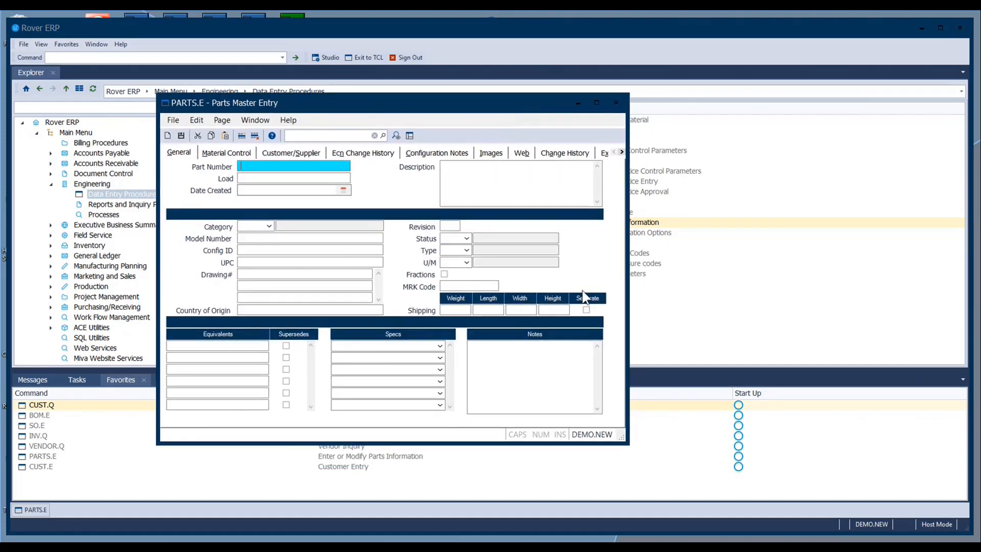
right_click(248, 166)
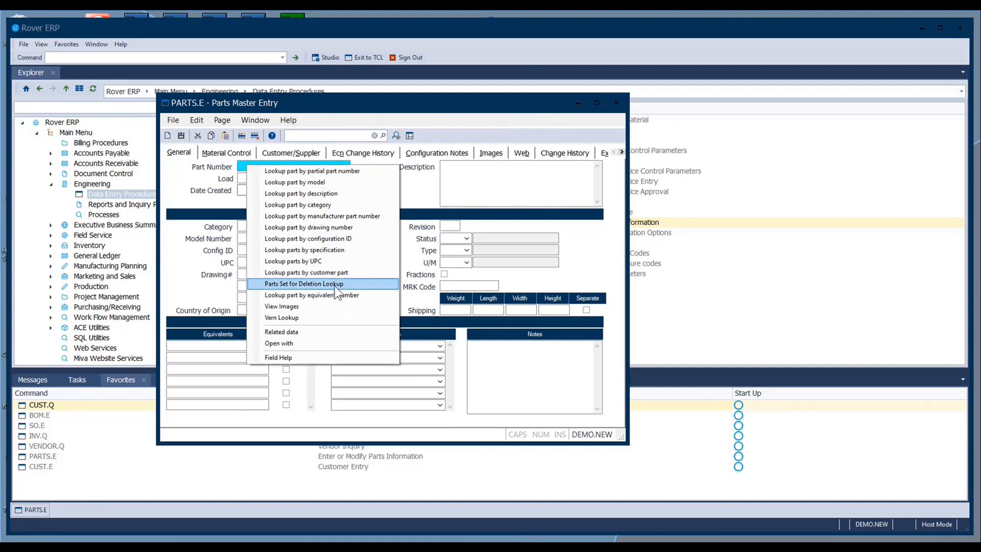
left_click(333, 193)
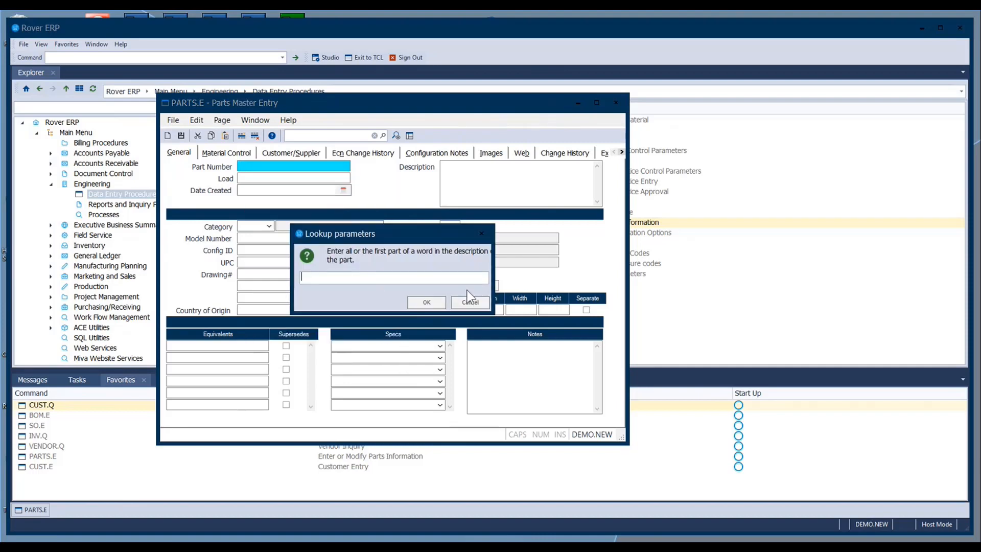
left_click(470, 302)
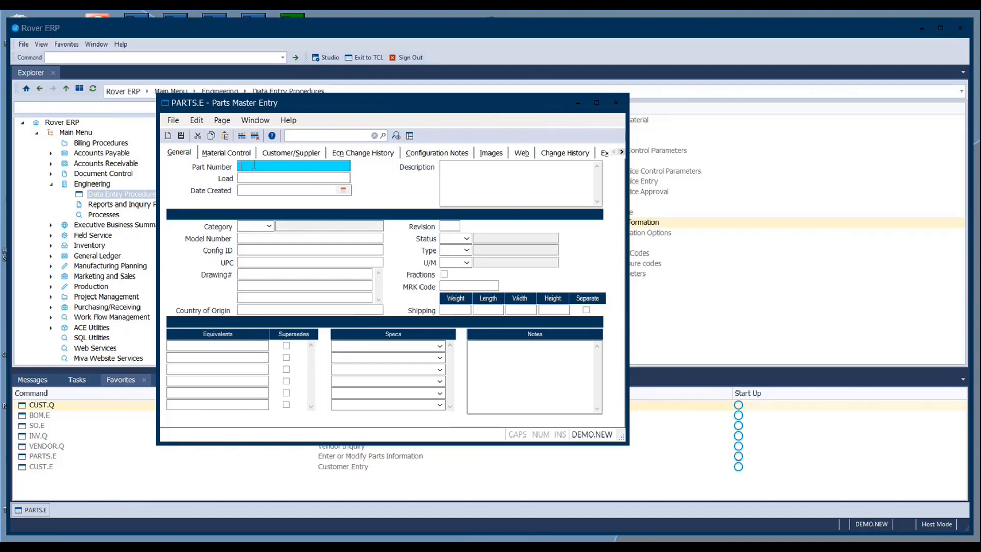
Look up part numbers starting with 110- and load part 110-51-52-C
type("110")
key("Return")
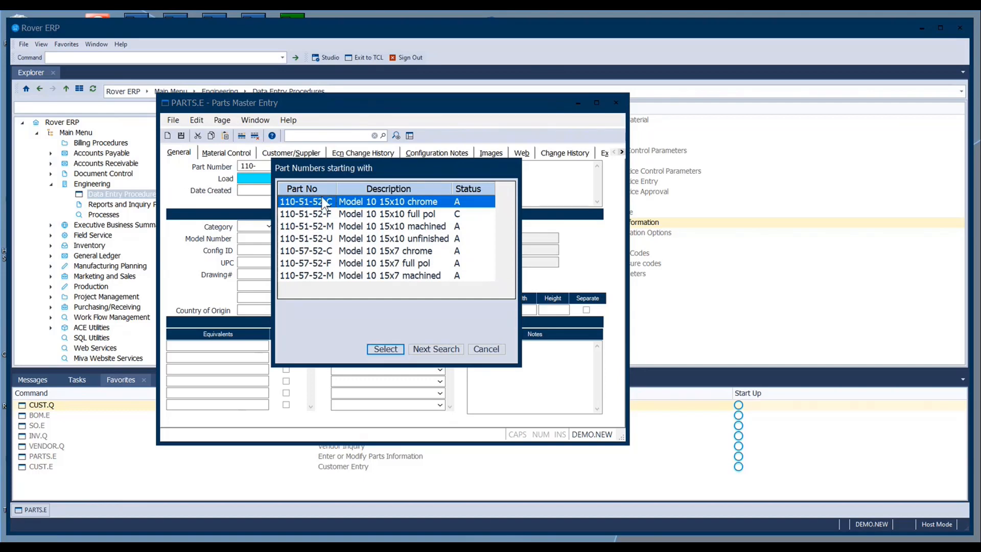
left_click(384, 349)
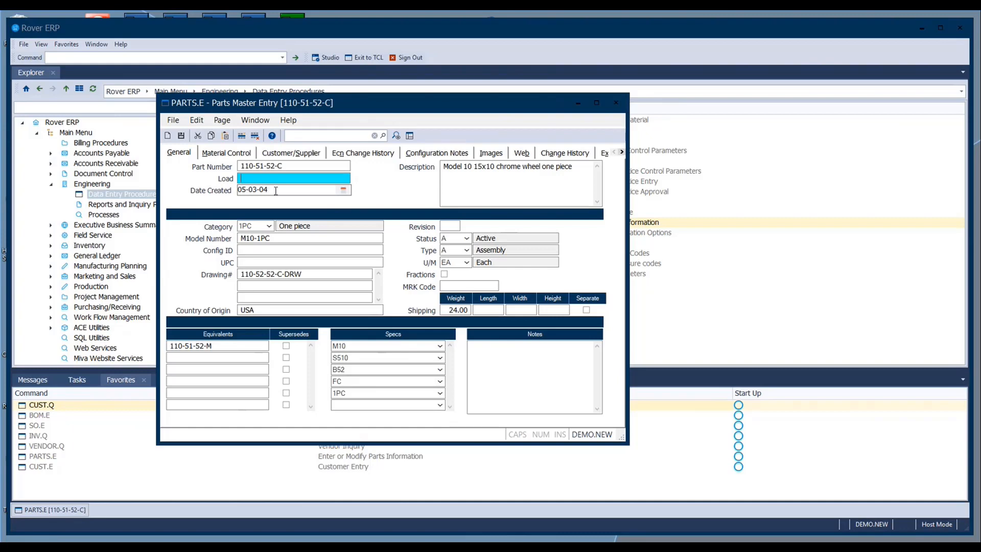
Examine the part's creation date, description, category choices, model number, config ID, UPC, drawing number and country of origin
left_click(276, 189)
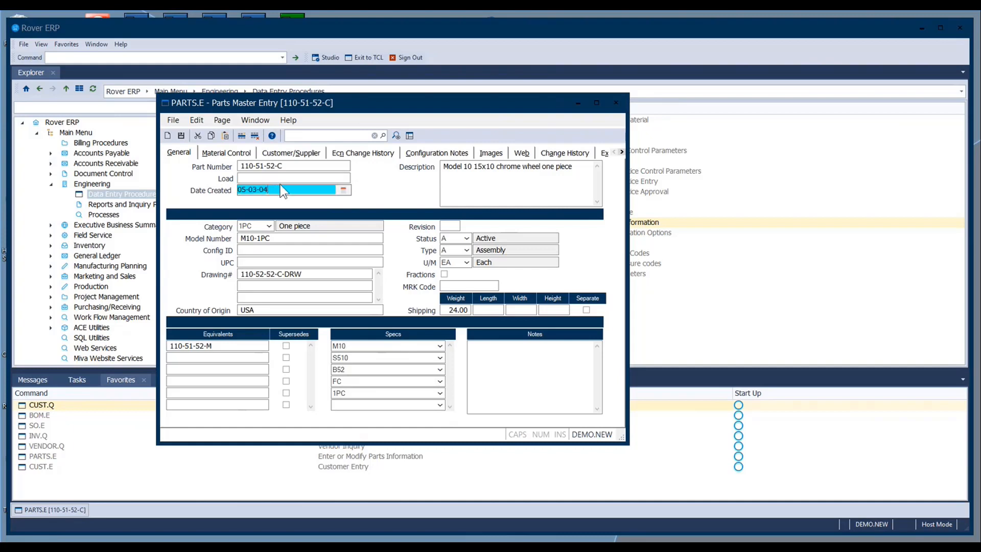
left_click(577, 190)
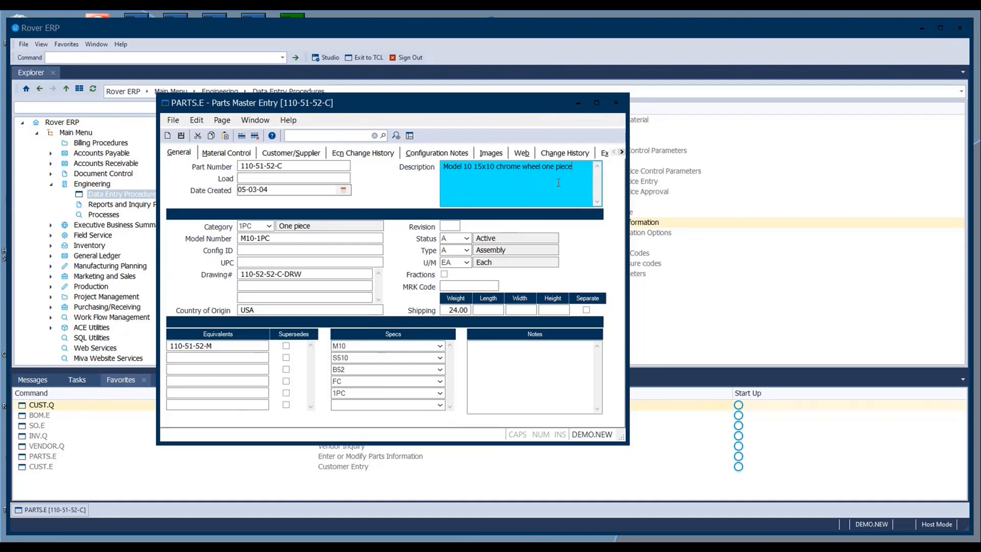
left_click(270, 226)
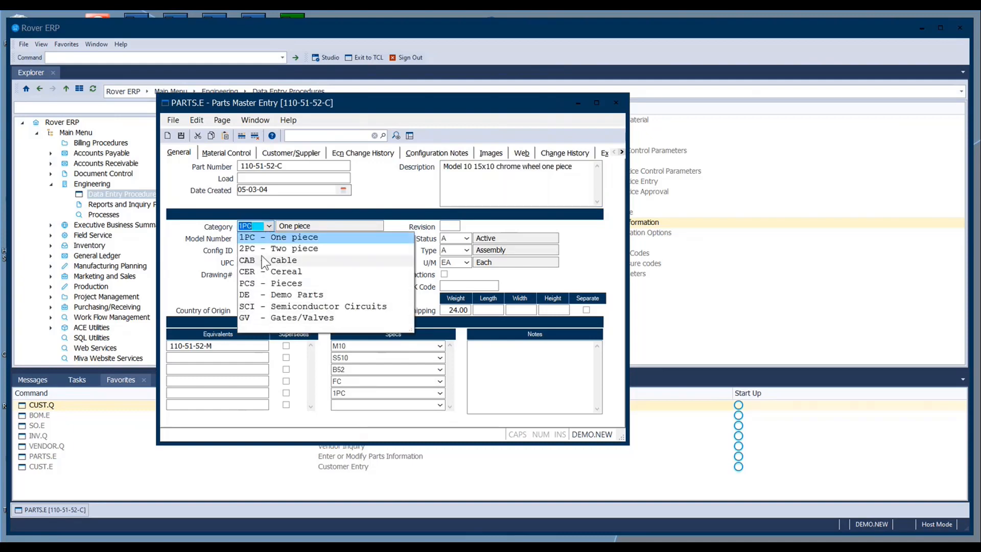
left_click(254, 225)
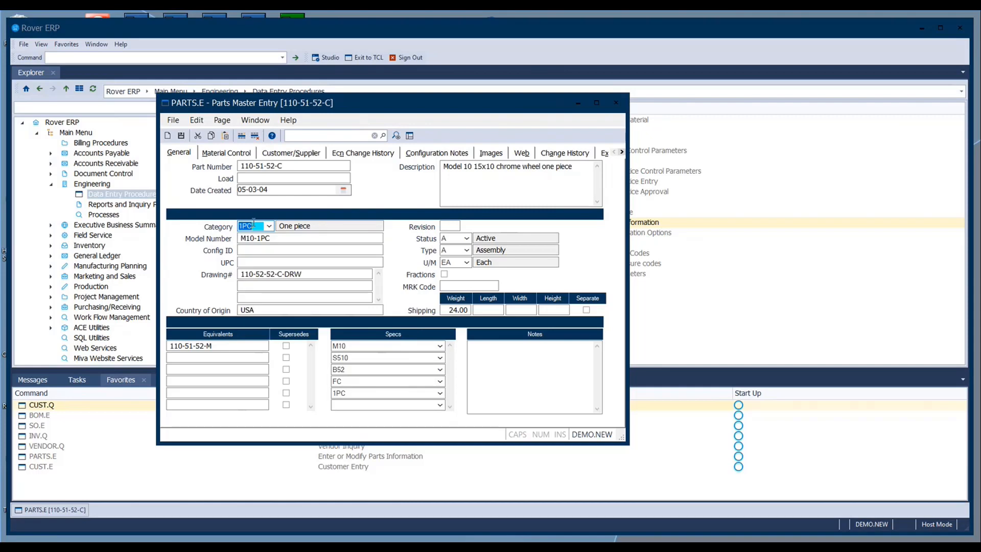
left_click(279, 239)
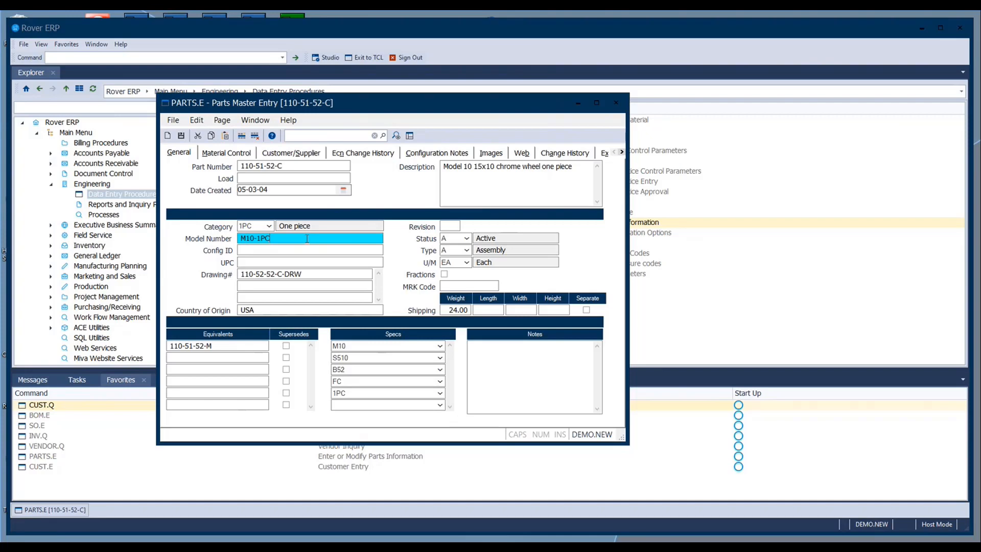
left_click(264, 250)
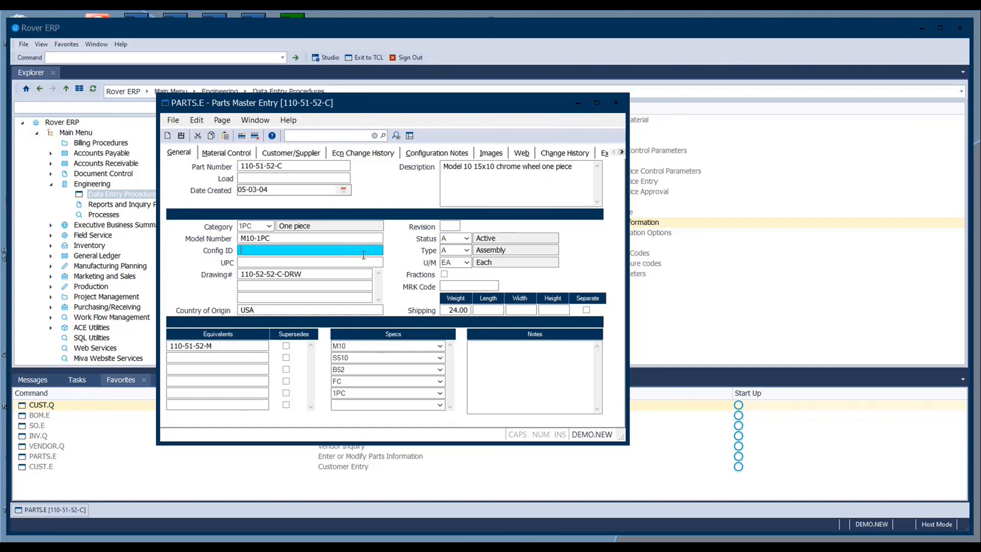
left_click(276, 263)
left_click(327, 277)
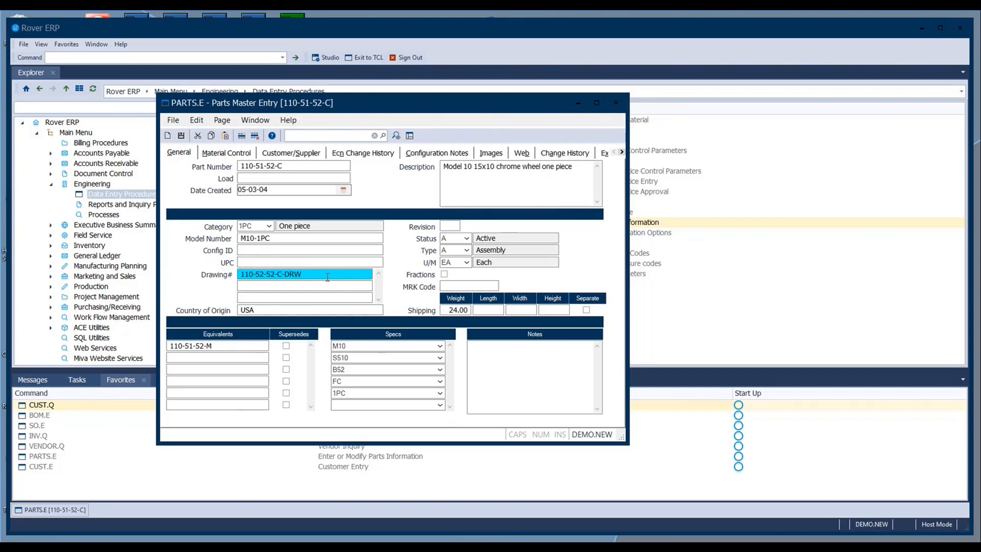
left_click(324, 309)
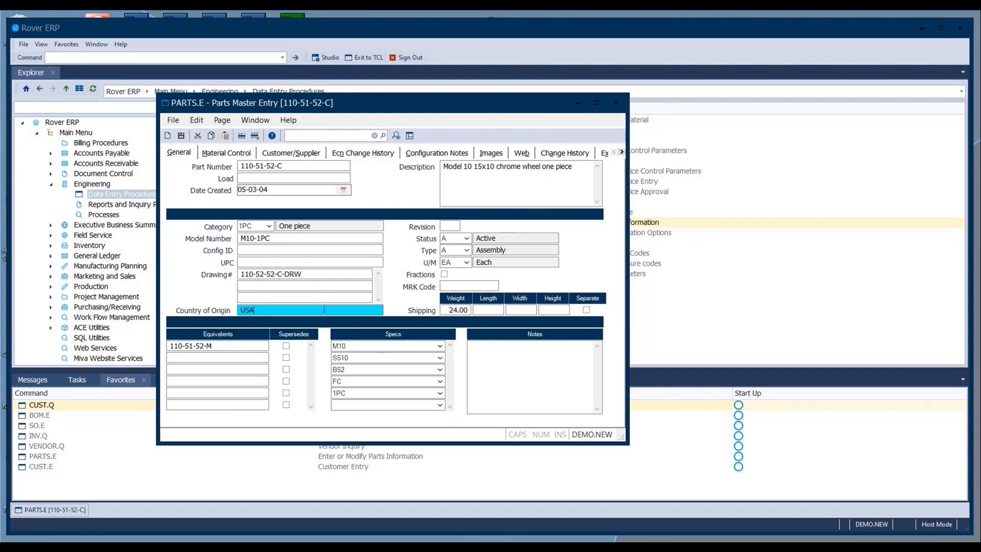
Examine the part's revision field and the available status, type and unit of measure options
left_click(452, 226)
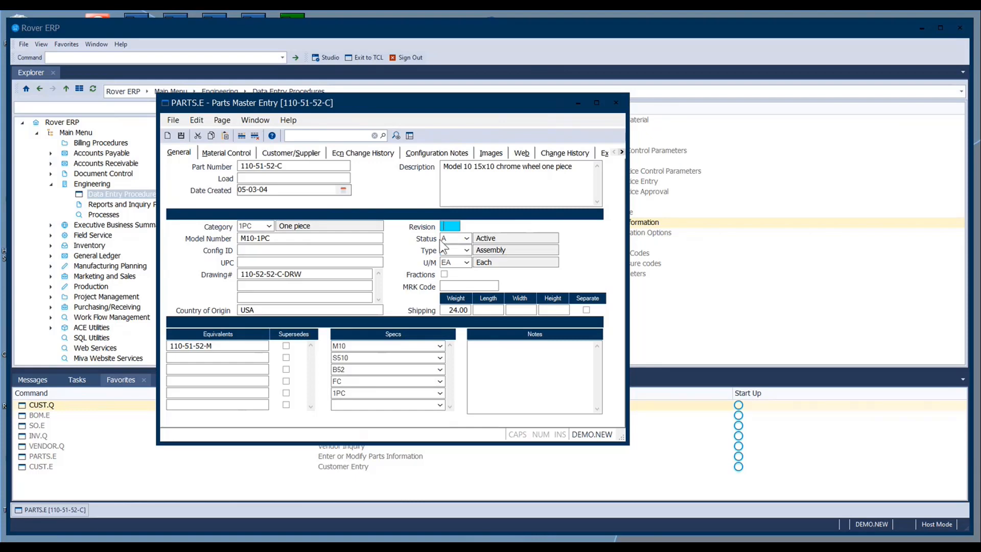
left_click(466, 238)
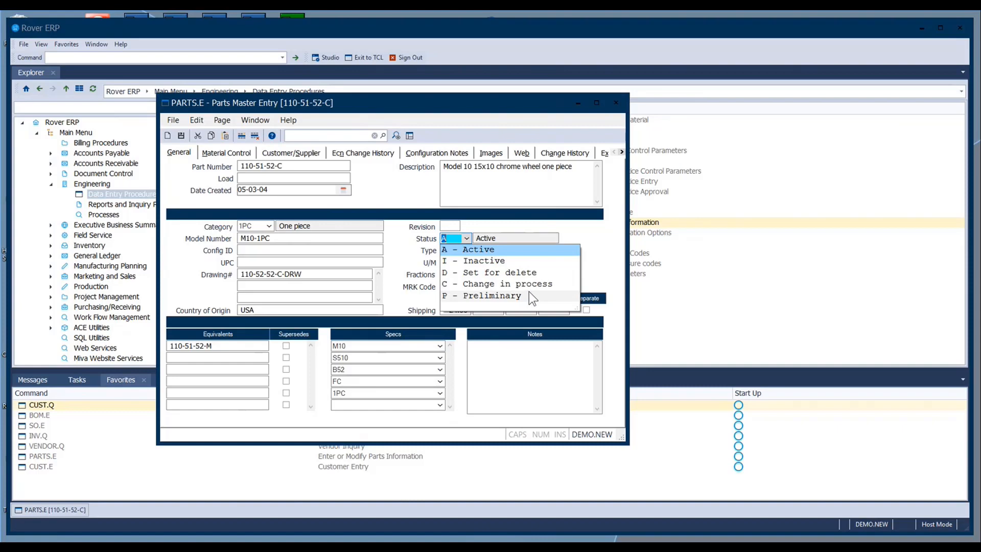
left_click(503, 251)
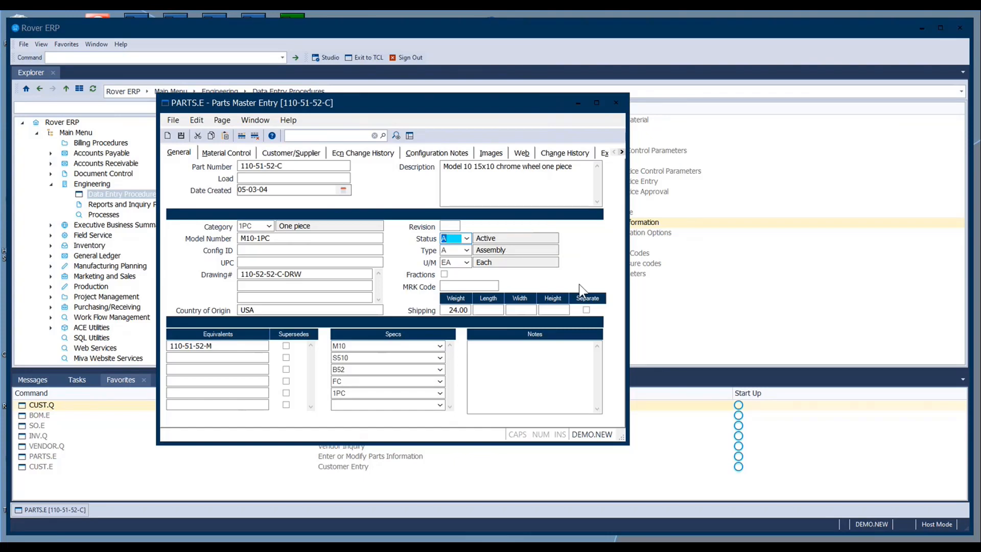
left_click(467, 249)
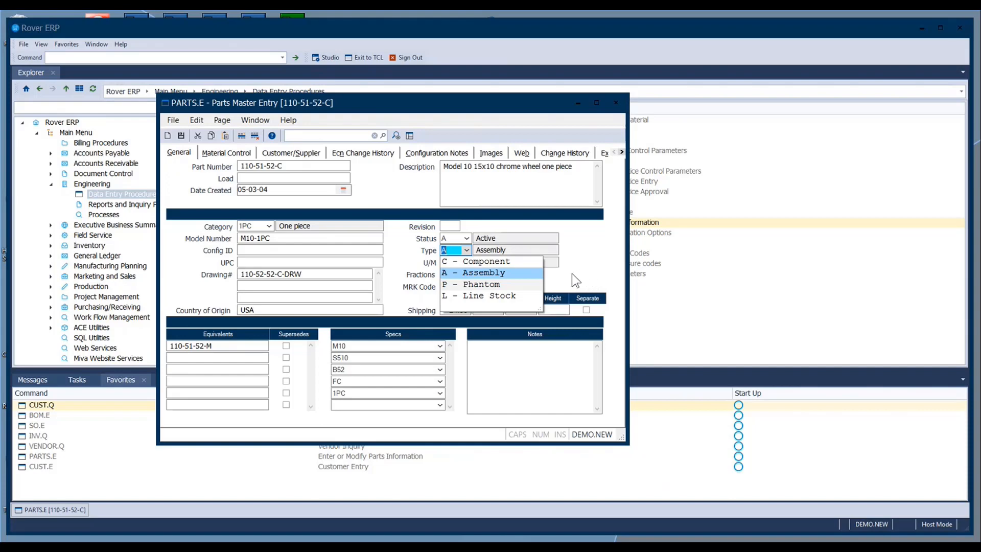
left_click(452, 250)
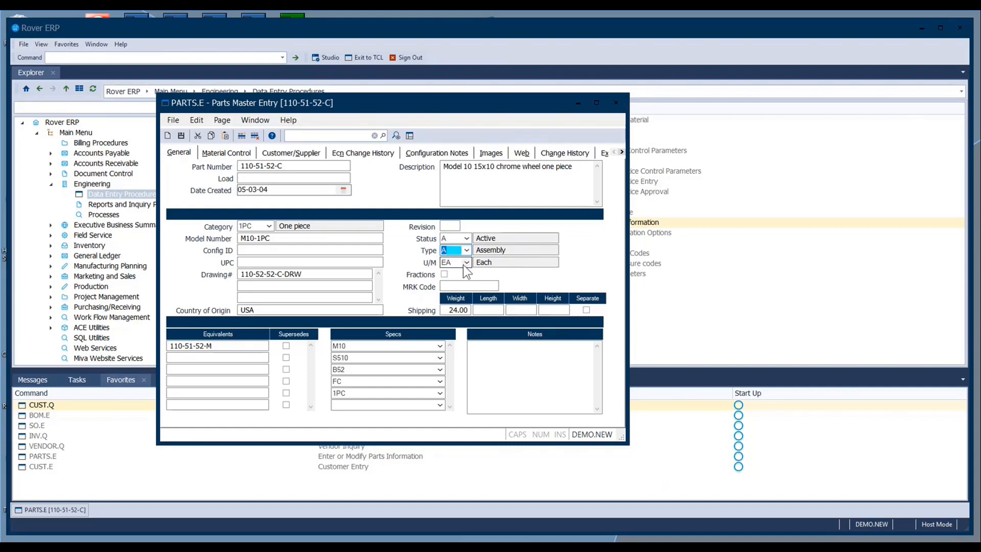
left_click(465, 265)
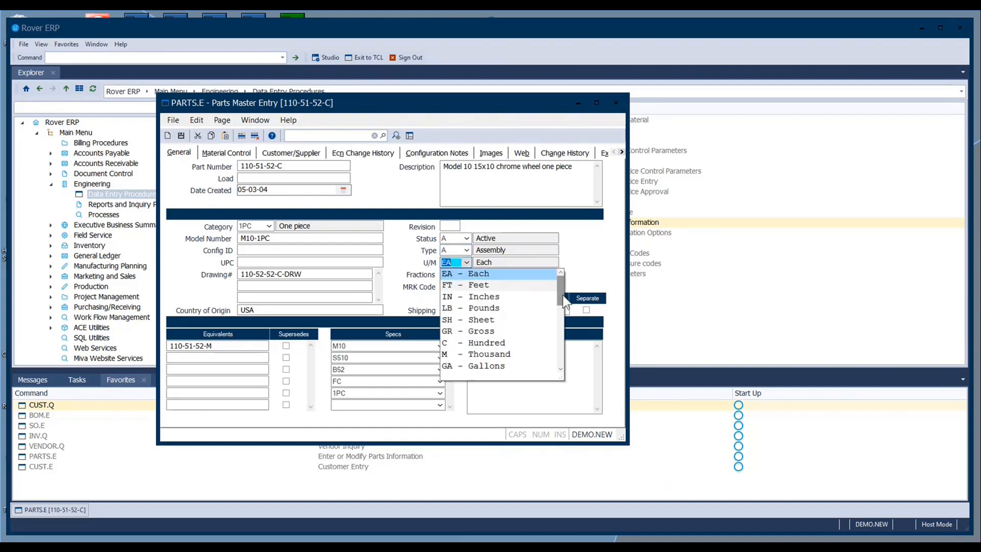
mouse_move(559, 291)
left_mouse_down()
mouse_move(566, 357)
mouse_move(547, 306)
mouse_move(552, 287)
left_mouse_up()
left_click(451, 261)
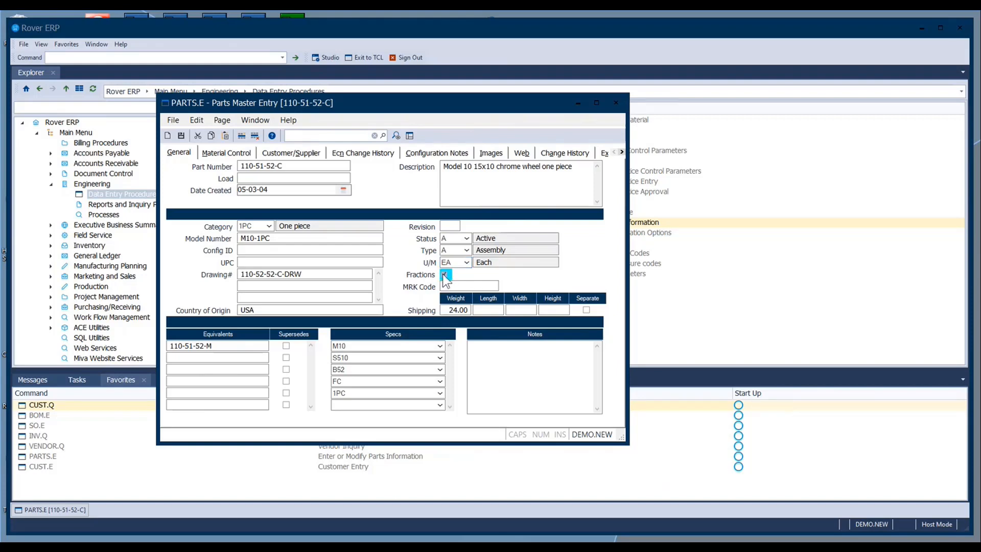
Examine the part's fractions option, MRK code and shipping dimension fields
left_click(445, 275)
left_click(458, 285)
left_click(491, 307)
left_click(522, 308)
left_click(562, 312)
Examine the part's equivalent part number and its supersedes option against the main part number
left_click(238, 345)
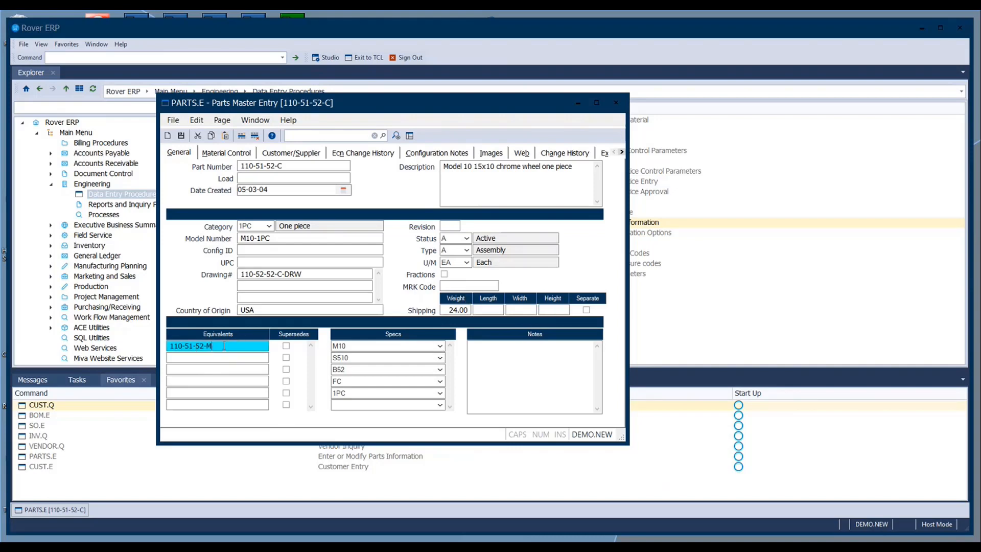
left_click(293, 167)
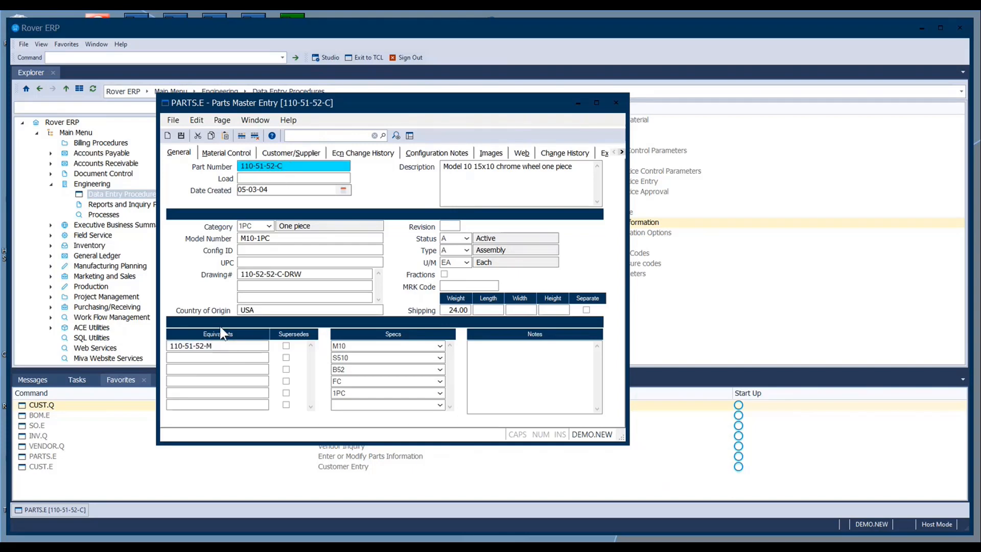
left_click(214, 345)
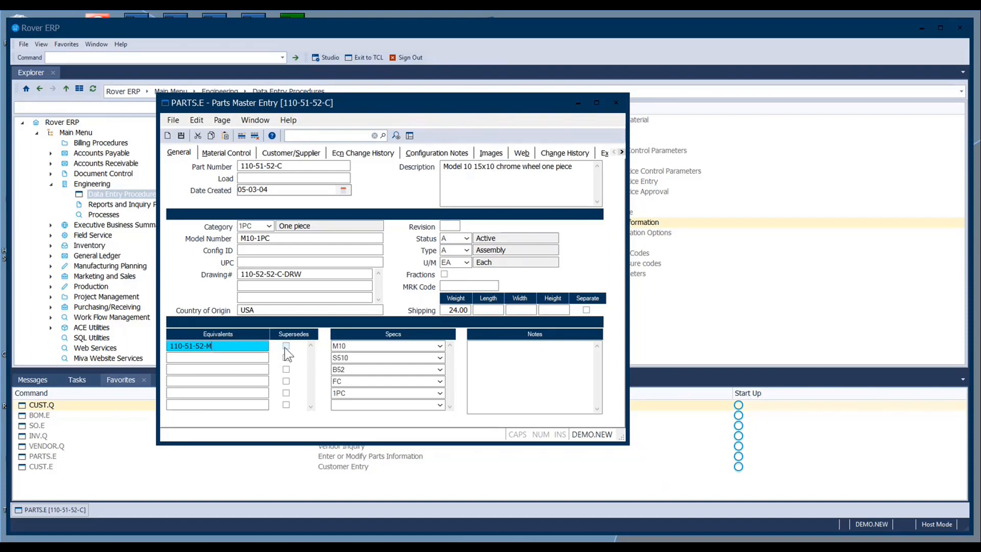
left_click(300, 166)
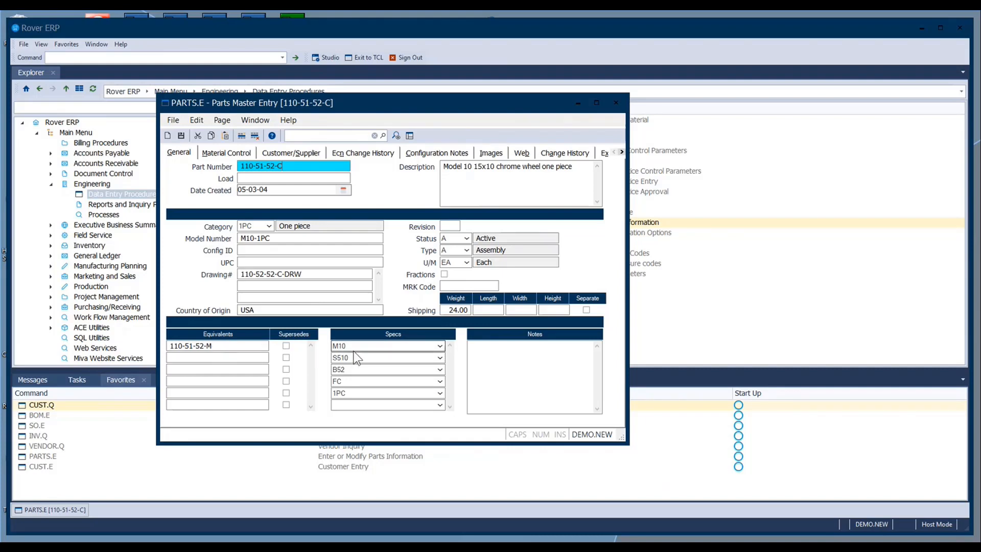
Examine the part's assigned specs, the available spec codes and the notes field
left_click(376, 347)
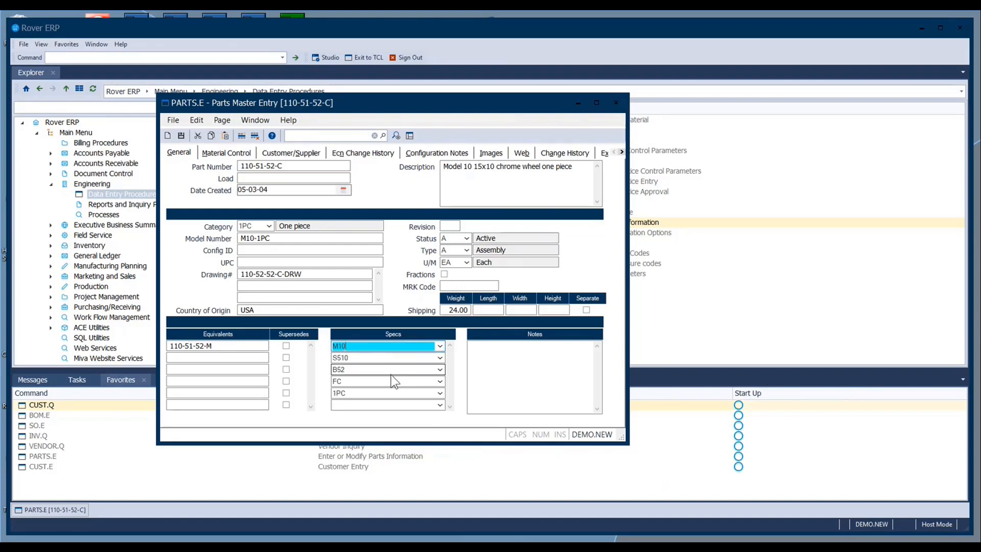
left_click(356, 357)
left_click(356, 370)
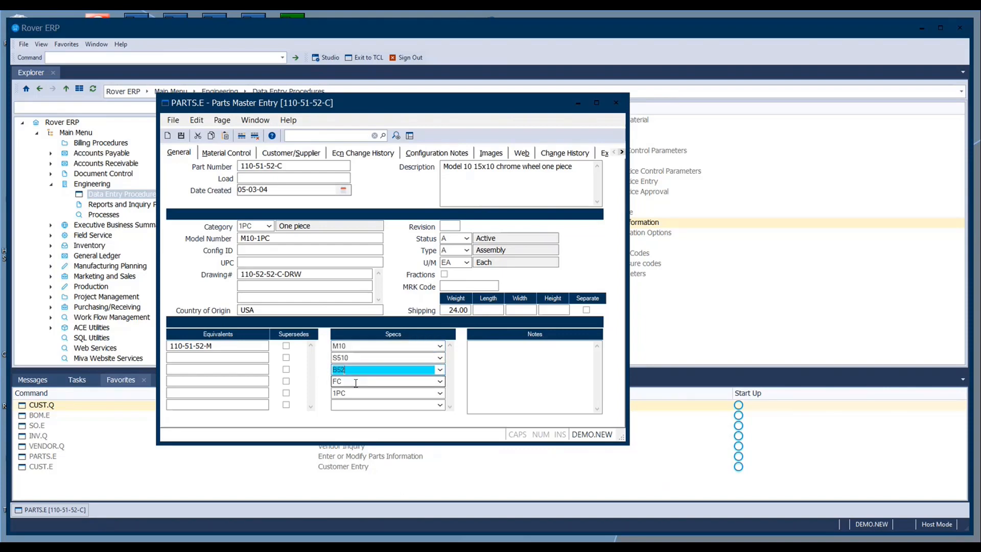
left_click(356, 381)
left_click(360, 394)
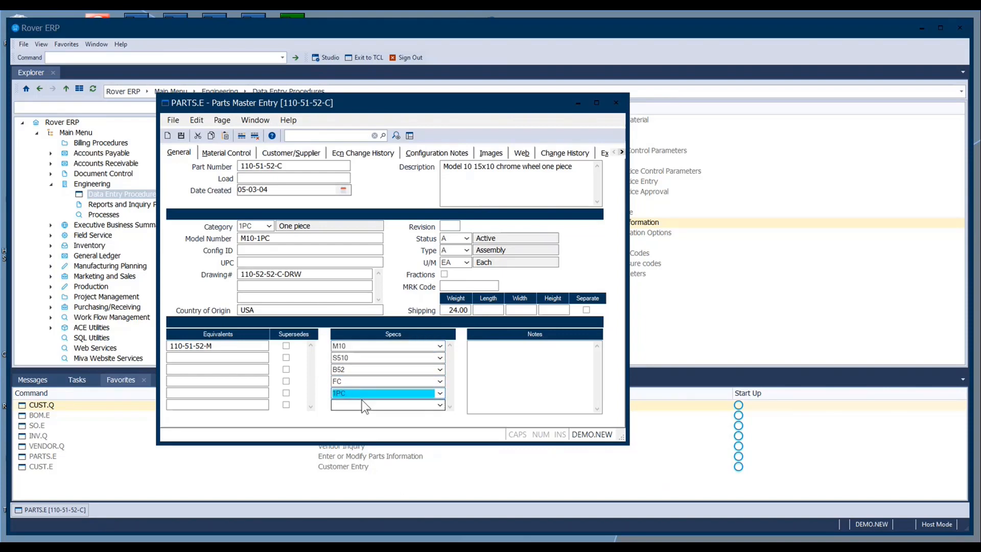
left_click(440, 346)
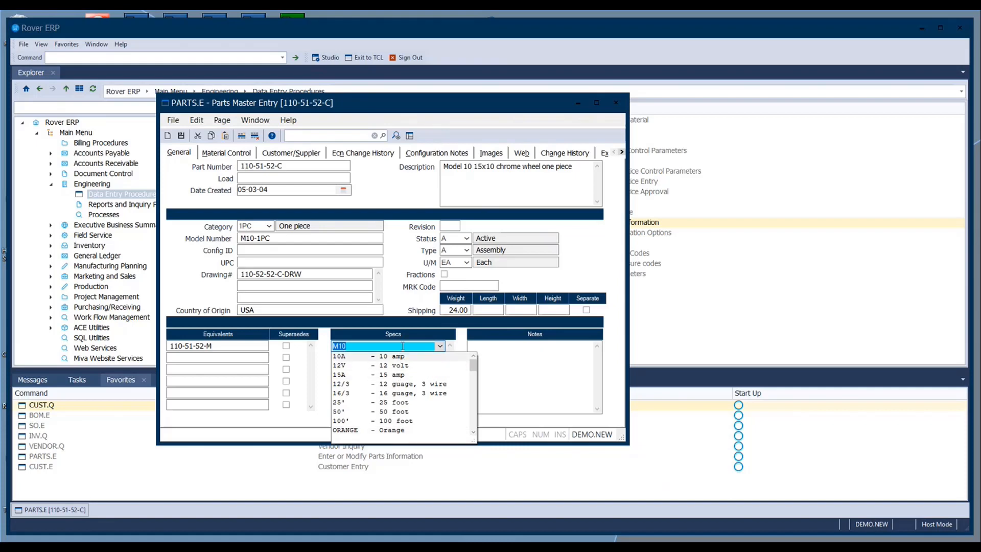
left_click_drag(473, 365, 475, 395)
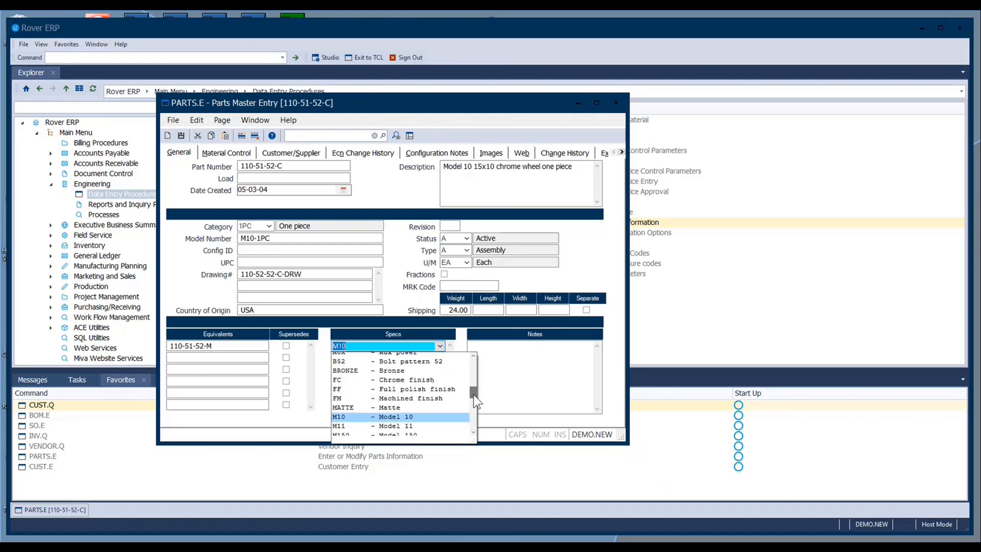
left_click(401, 346)
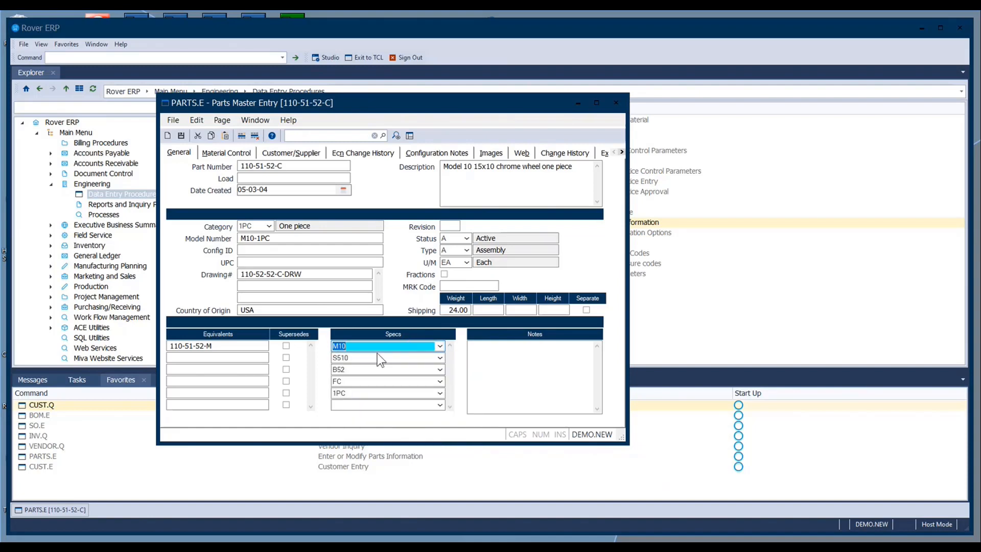
left_click(354, 371)
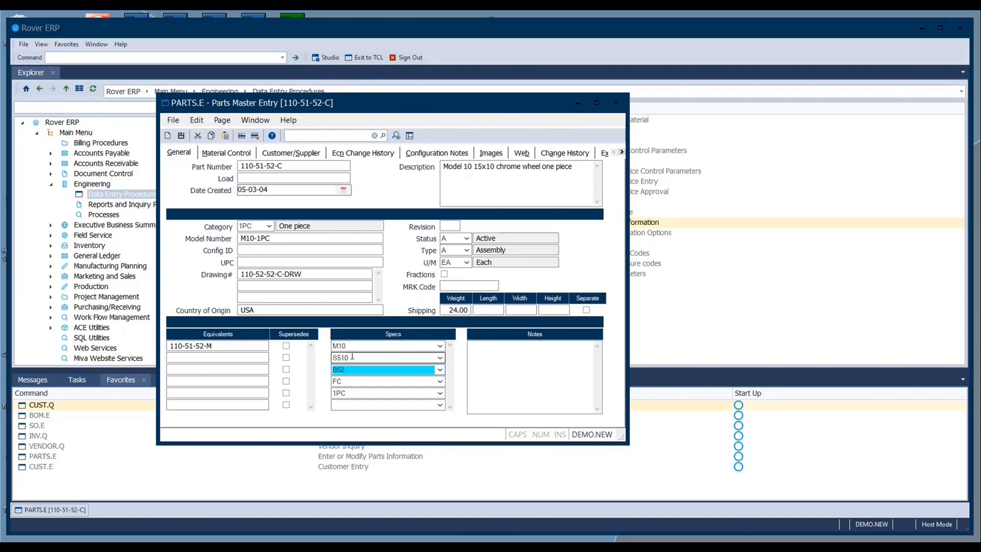
left_click(352, 347)
left_click(356, 369)
left_click(536, 369)
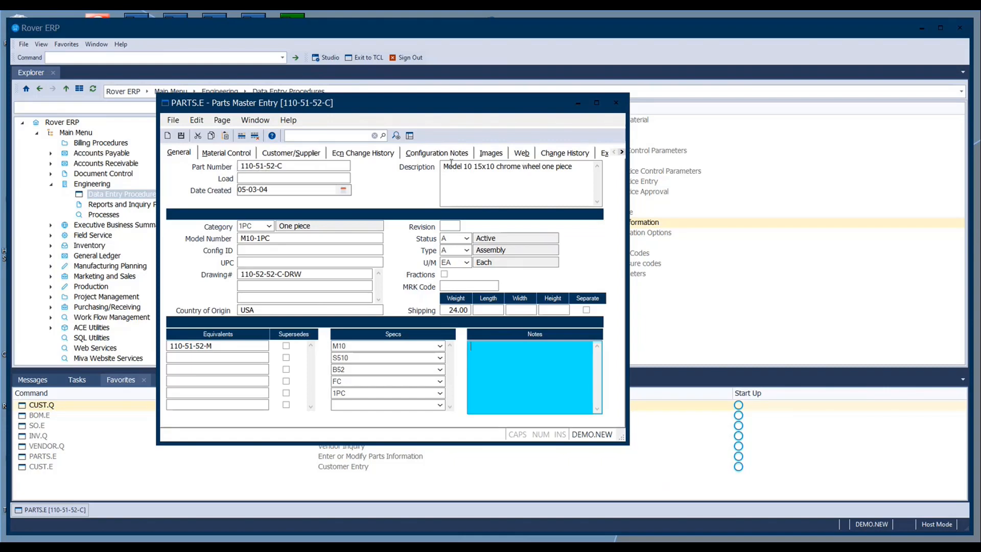
In the part's material control data, review the shelf life and set the buy unit of measure to C - Hundred
left_click(221, 152)
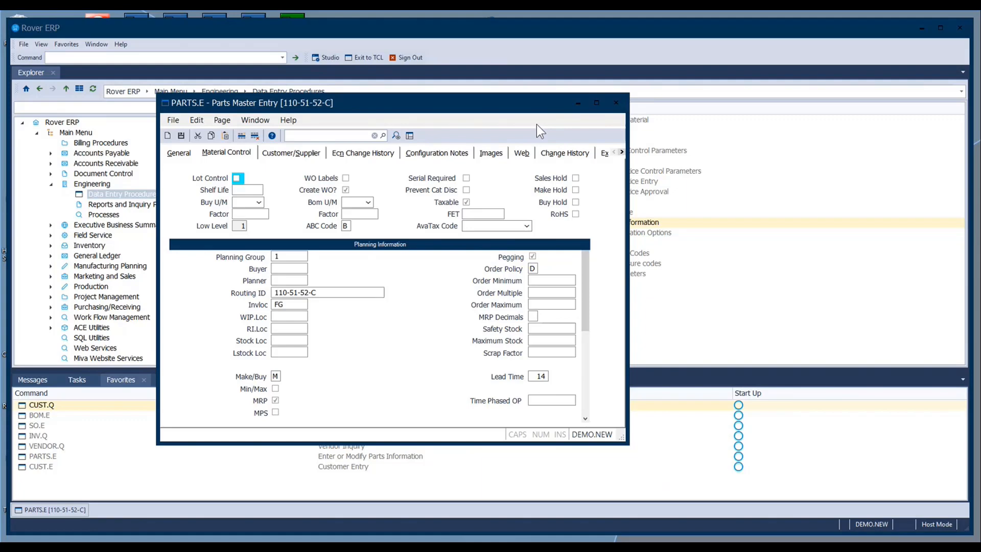
left_click(249, 189)
left_click(259, 203)
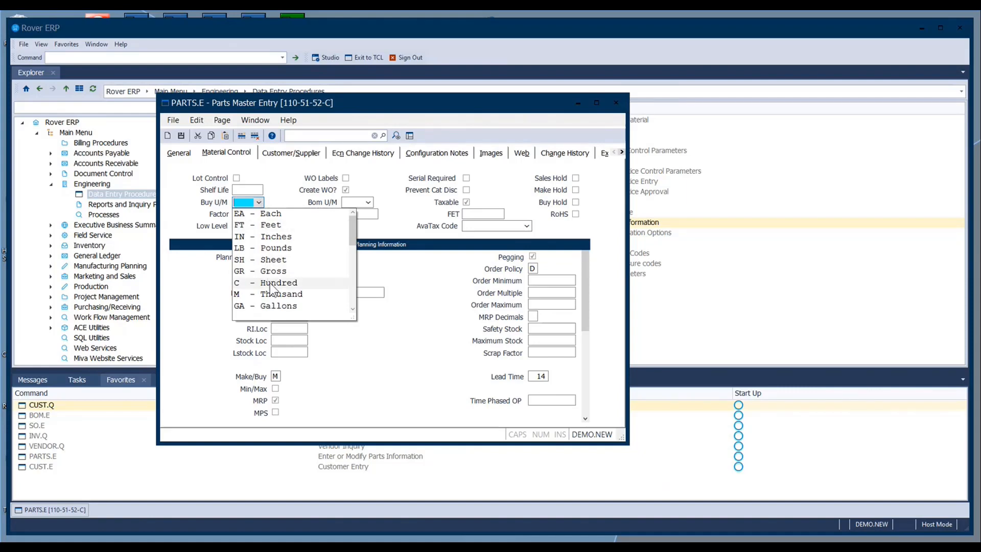
left_click(270, 283)
Try a conversion factor of 100 for the buy unit of measure and clear it again
left_click(256, 214)
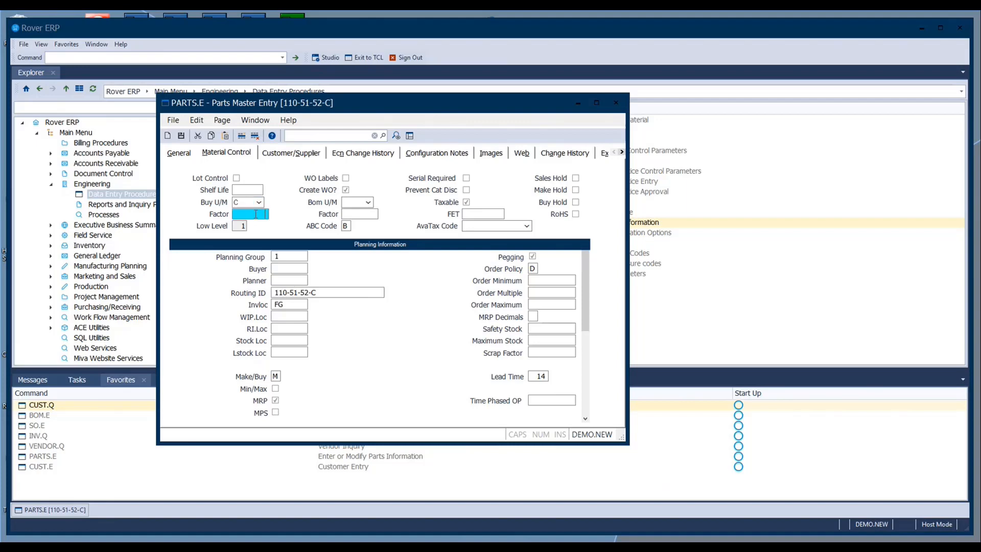
type("100")
key("BackSpace")
key("BackSpace")
key("BackSpace")
Examine the part's low level, the available BOM unit of measure options and the ABC code
left_click(238, 226)
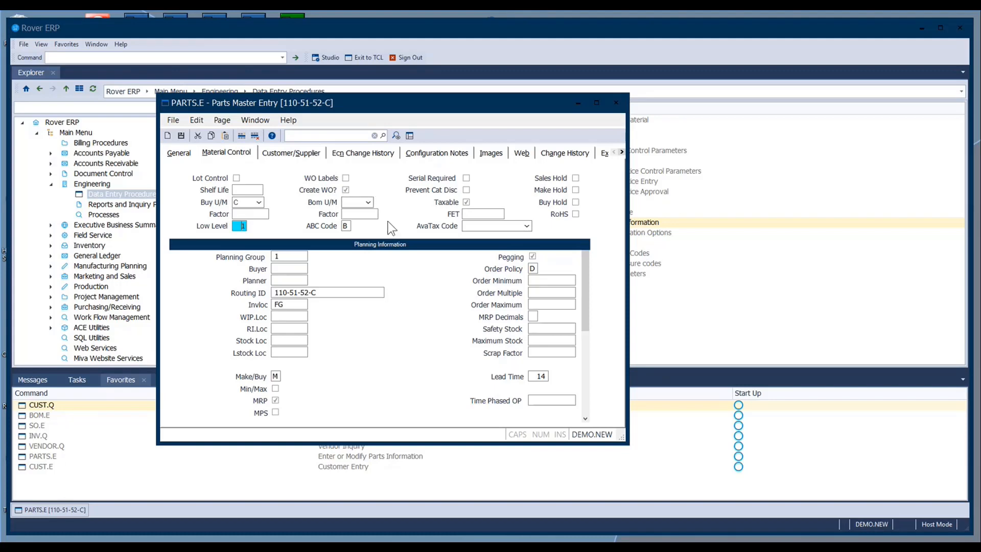
left_click(368, 202)
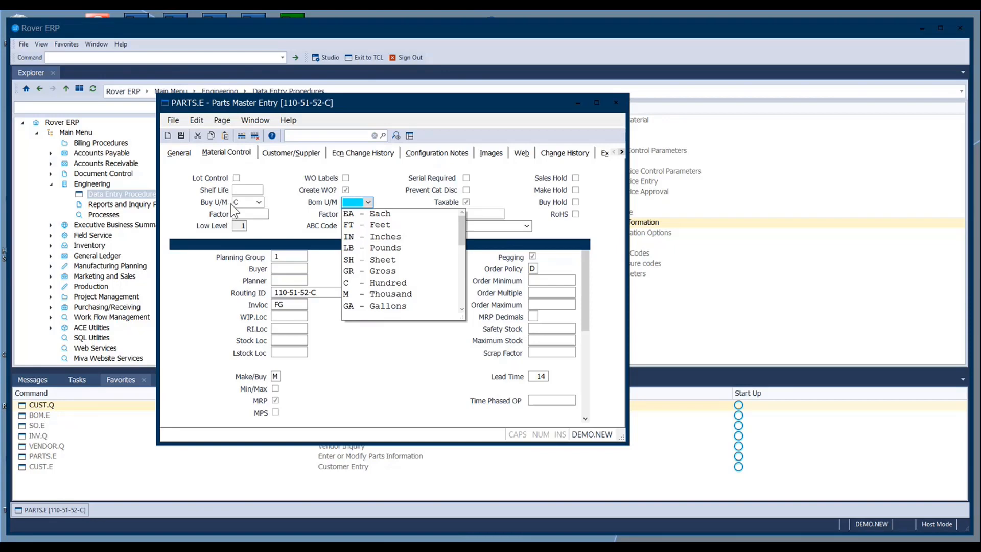
left_click(348, 201)
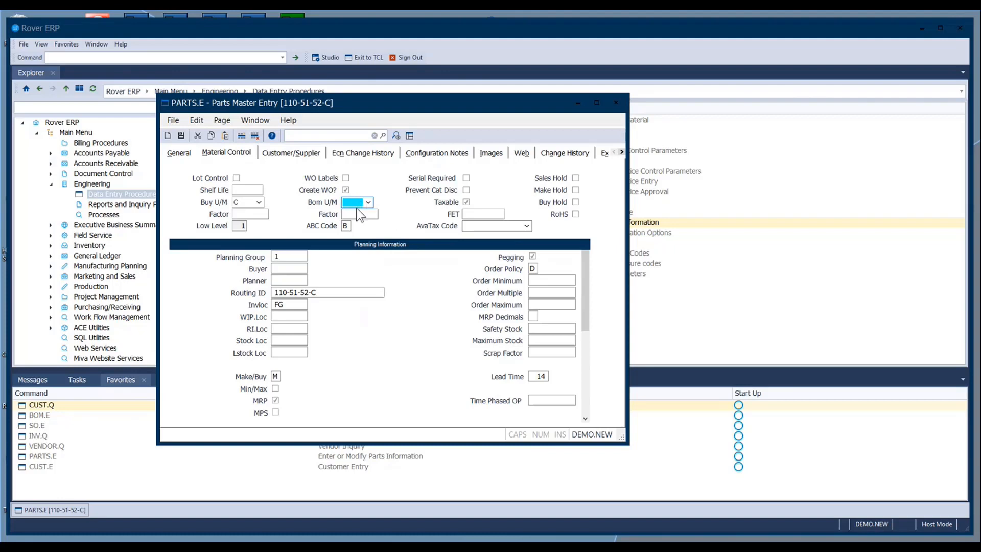
left_click(346, 227)
Turn on the serial number requirement for the part and check the AvaTax code field
left_click(466, 178)
left_click(462, 178)
left_click(488, 225)
Examine the planning group, the additional planning information record, and the buyer and planner fields
left_click(288, 254)
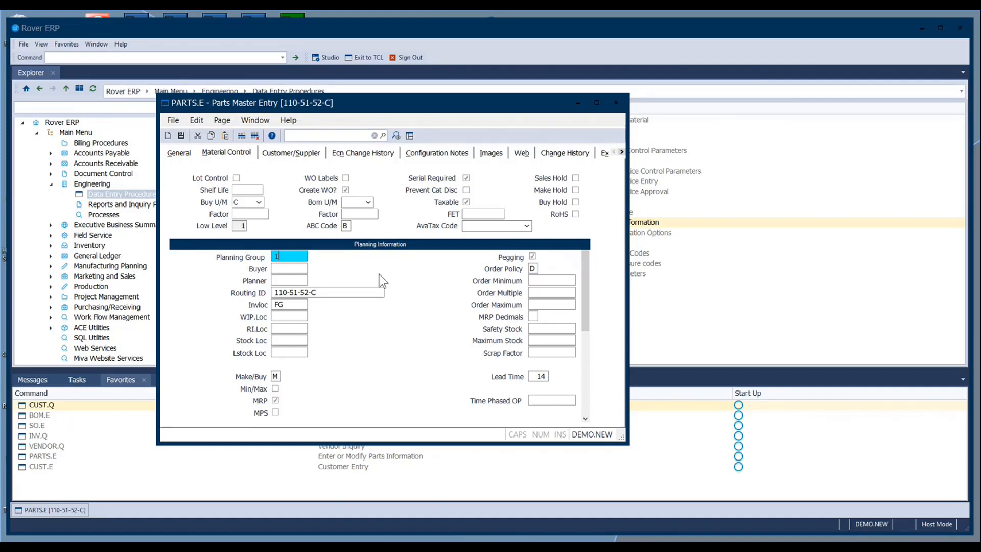
left_click(583, 390)
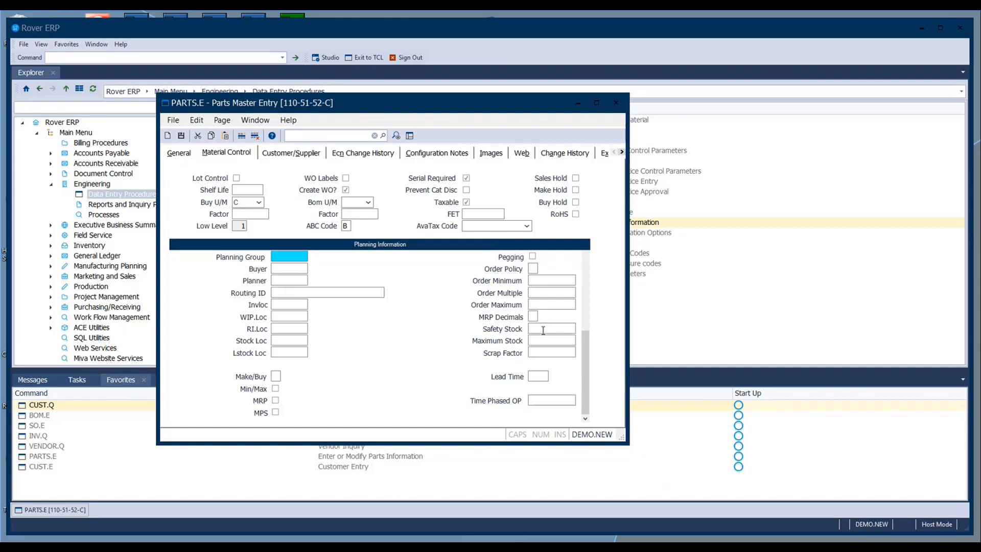
left_click(585, 258)
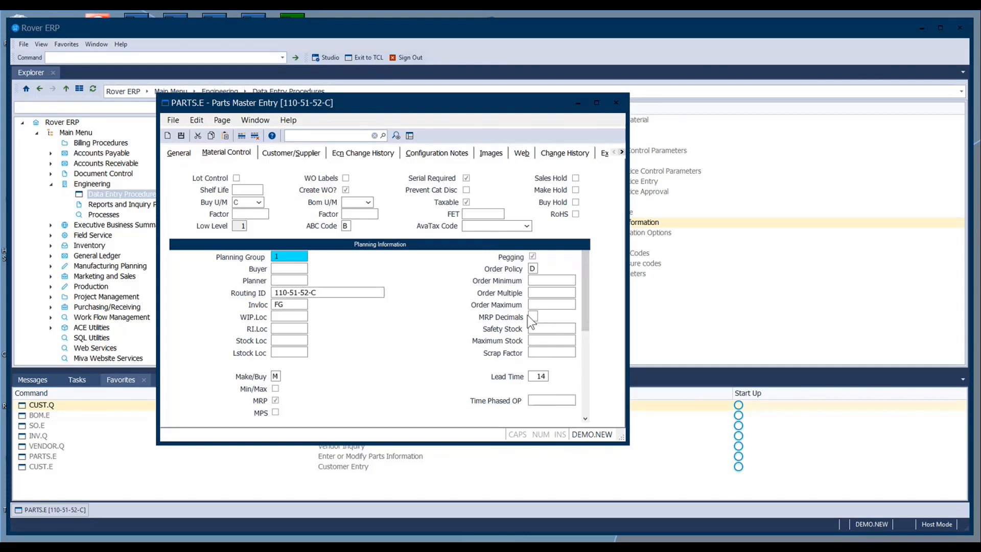
left_click(296, 270)
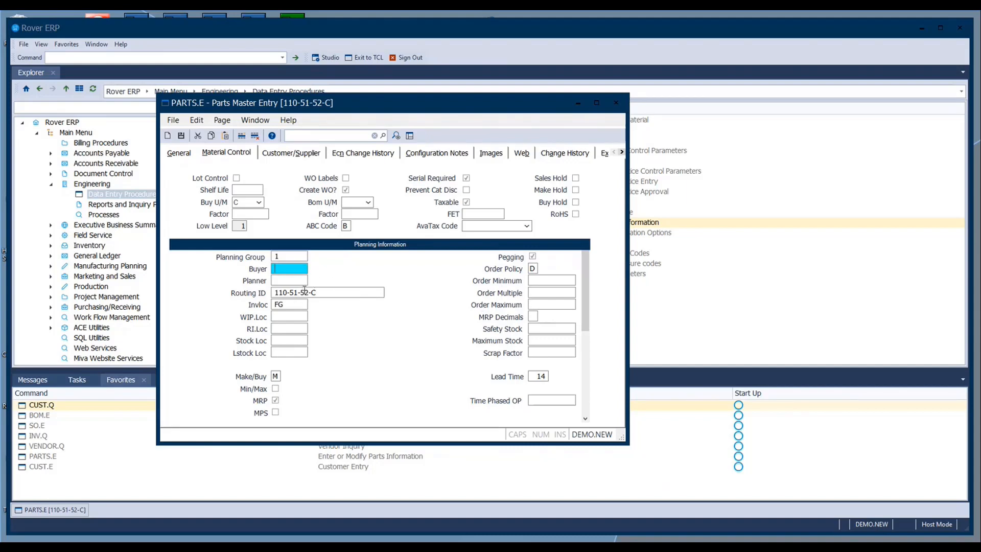
left_click(291, 279)
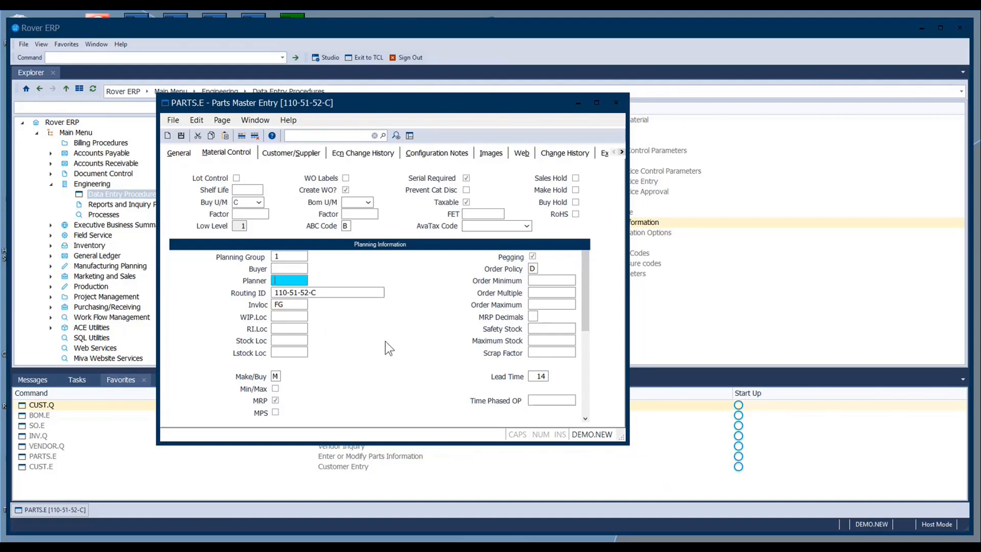
Examine the part's routing ID, inventory location and WIP location in the planning information
left_click(338, 291)
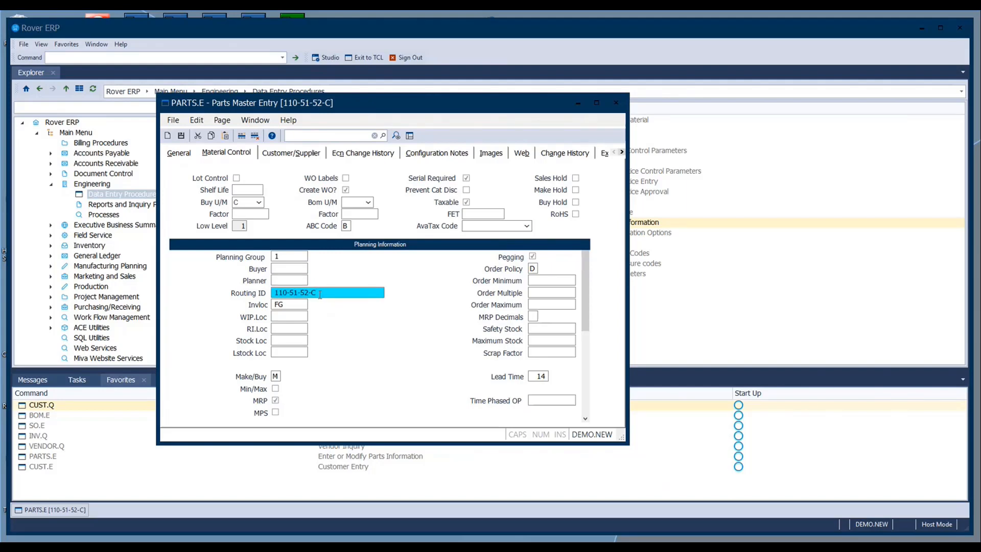
left_click_drag(317, 292, 270, 295)
left_click(290, 304)
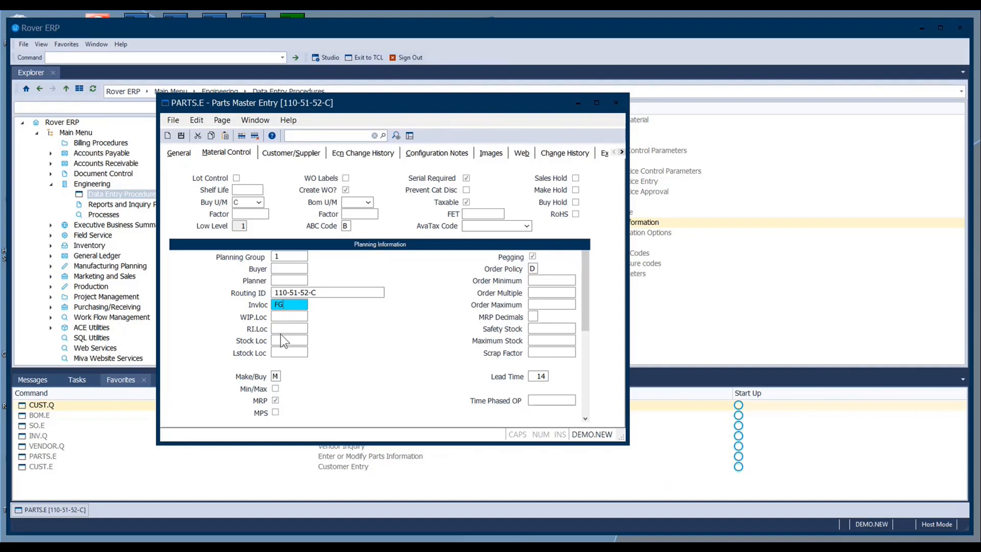
left_click(297, 316)
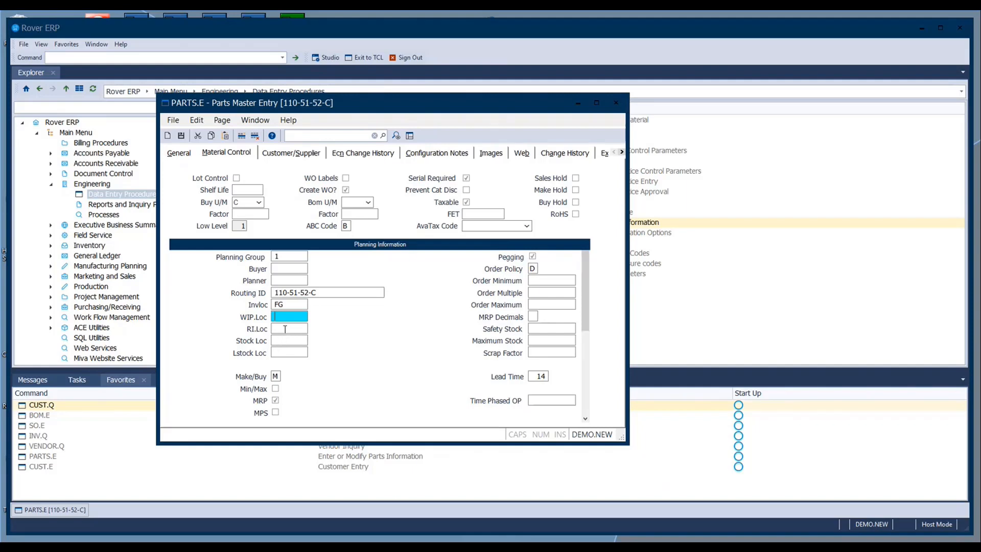
Review the valid entries for the part's Make/Buy code without changing it
left_click(276, 376)
right_click(277, 375)
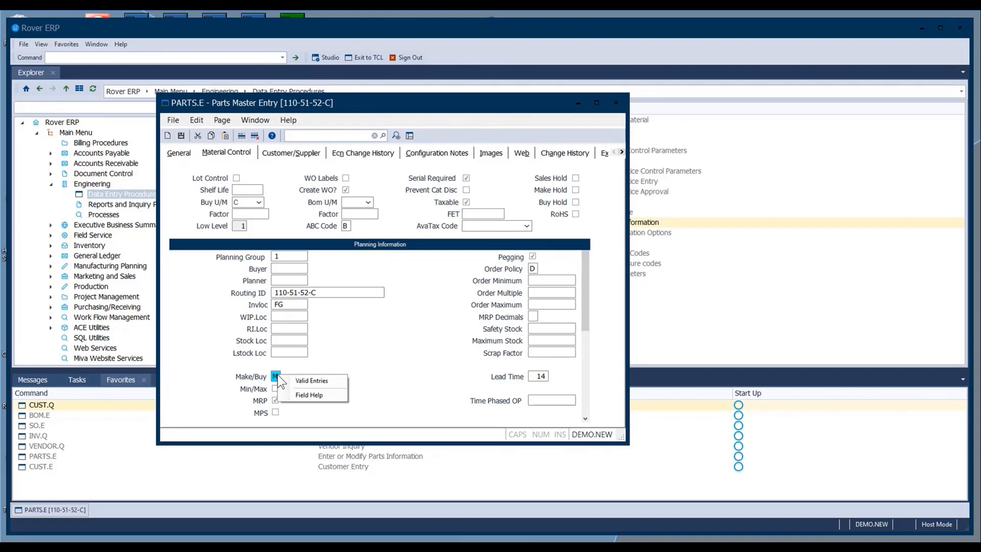
left_click(304, 379)
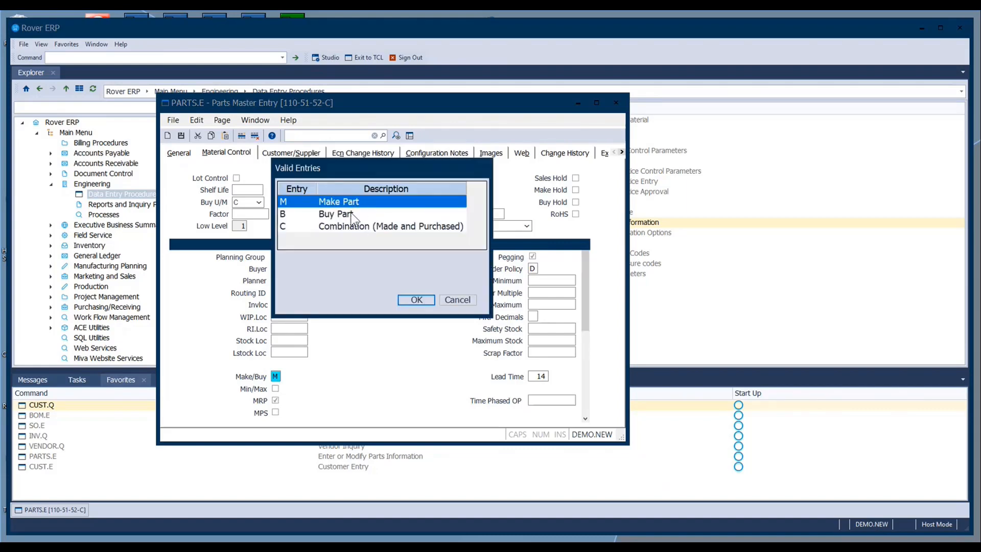
left_click(353, 215)
left_click(355, 227)
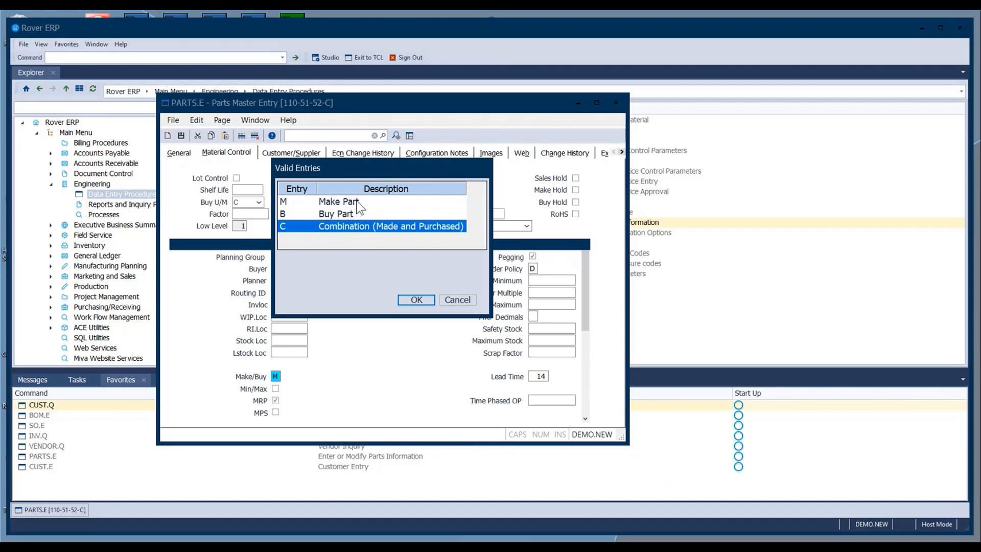
left_click(467, 299)
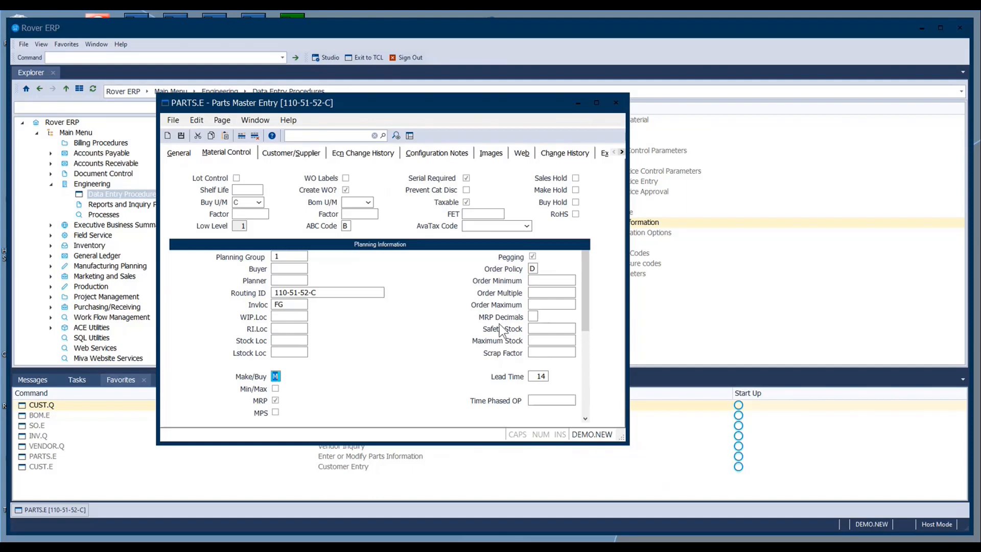
Set the part's order policy to F
left_click(533, 267)
type("F")
key("Caps_Lock")
key("Return")
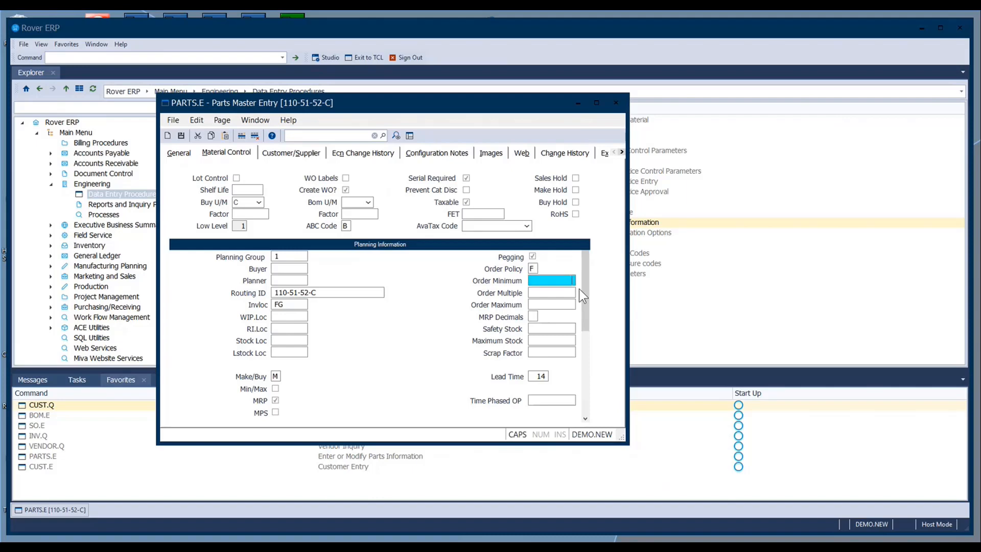
Set both the order minimum and the order multiple to 100 and review the two fields
type("100")
key("Return")
key("Return")
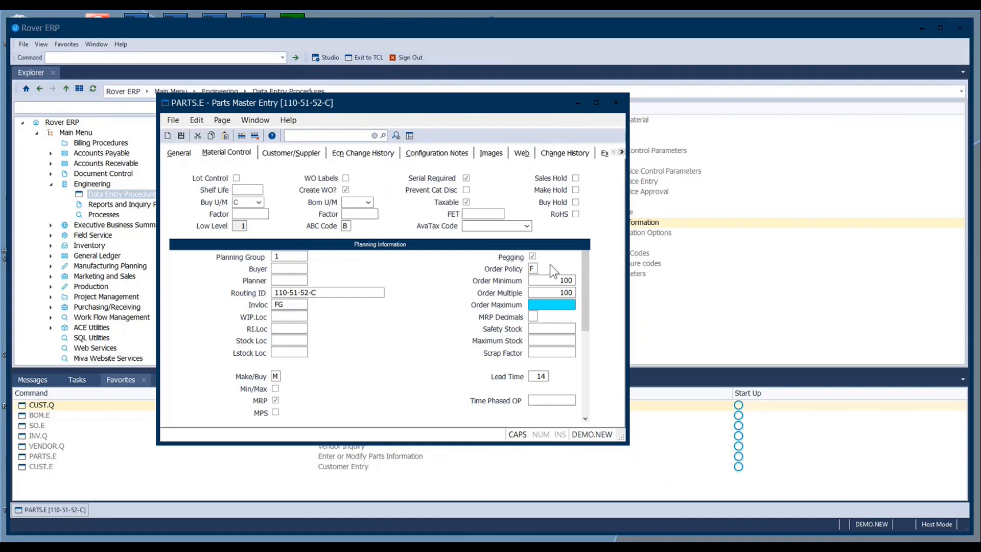
left_click(573, 281)
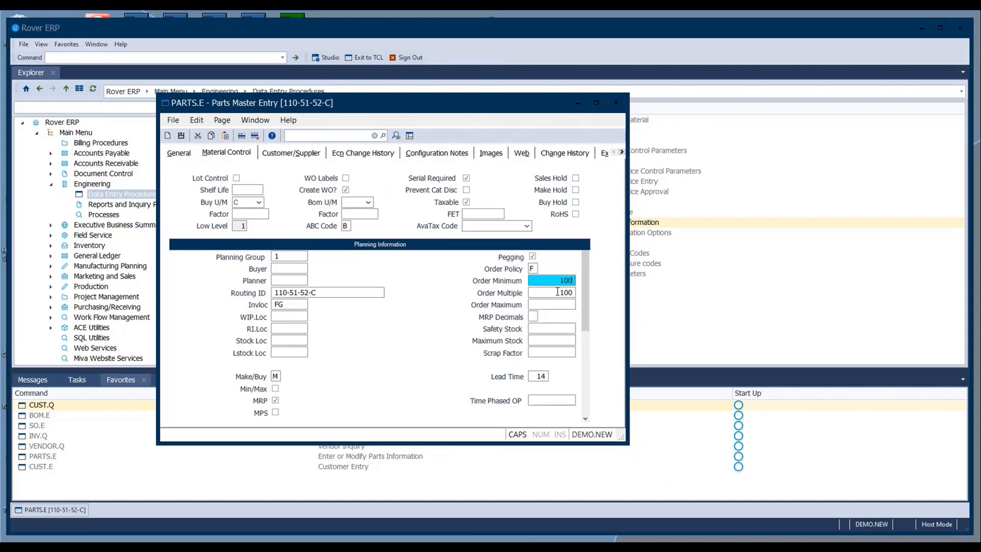
left_click(556, 292)
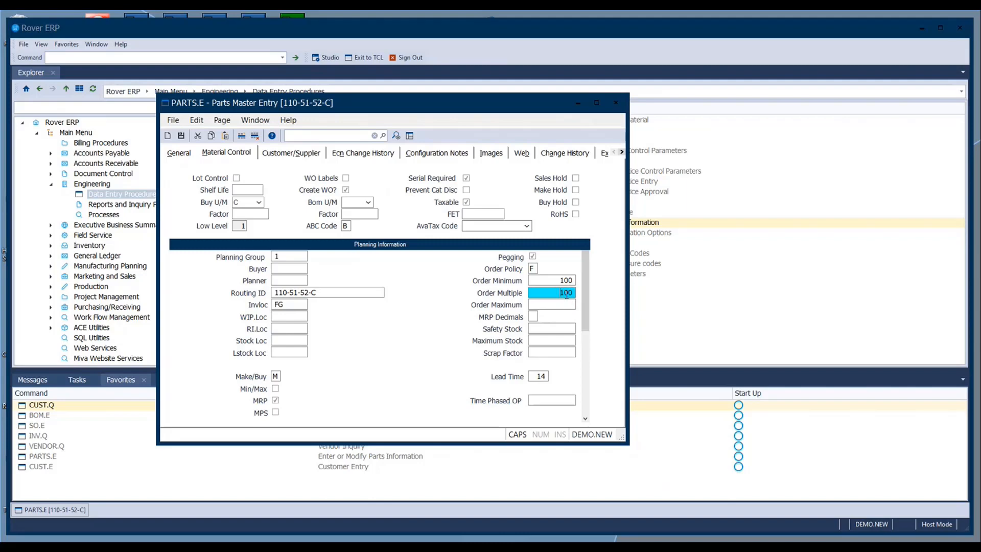
left_click(547, 280)
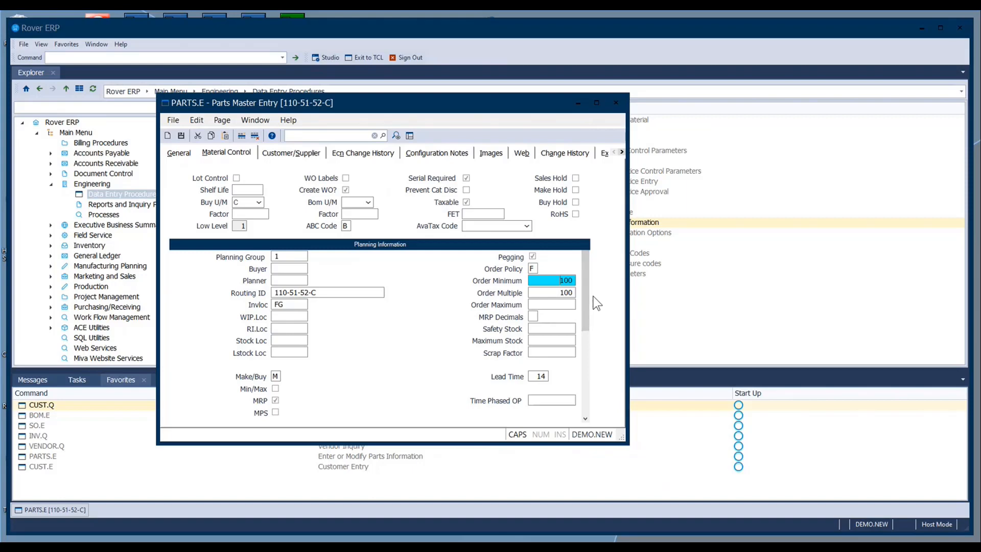
Review the order maximum, then set the part's MRP decimals to 2 and its safety stock to U1.5
left_click(556, 305)
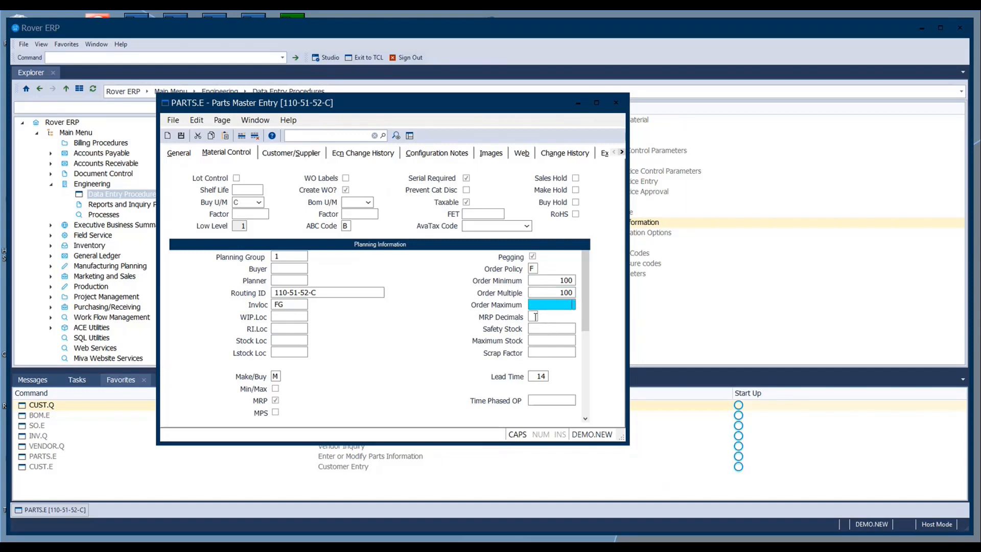
left_click(535, 316)
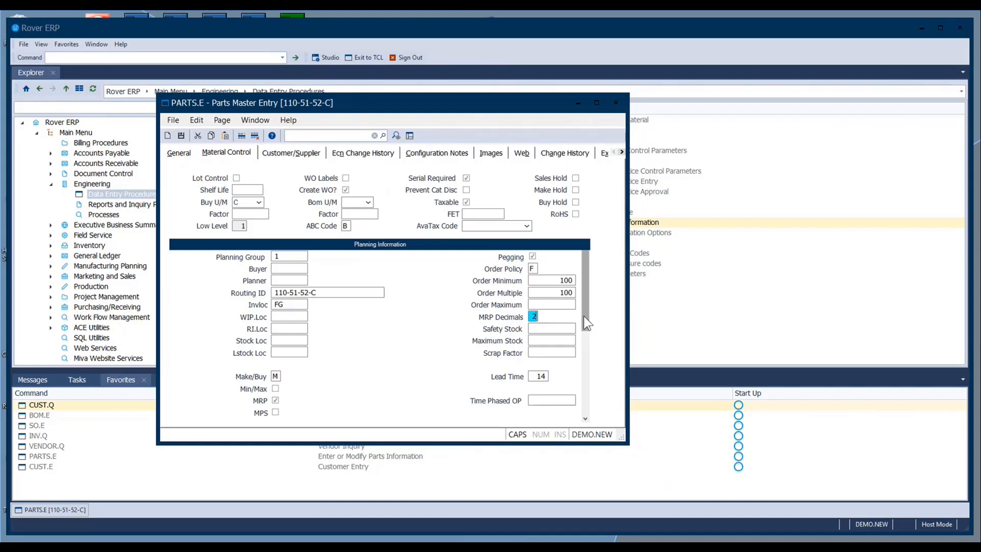
left_click(548, 328)
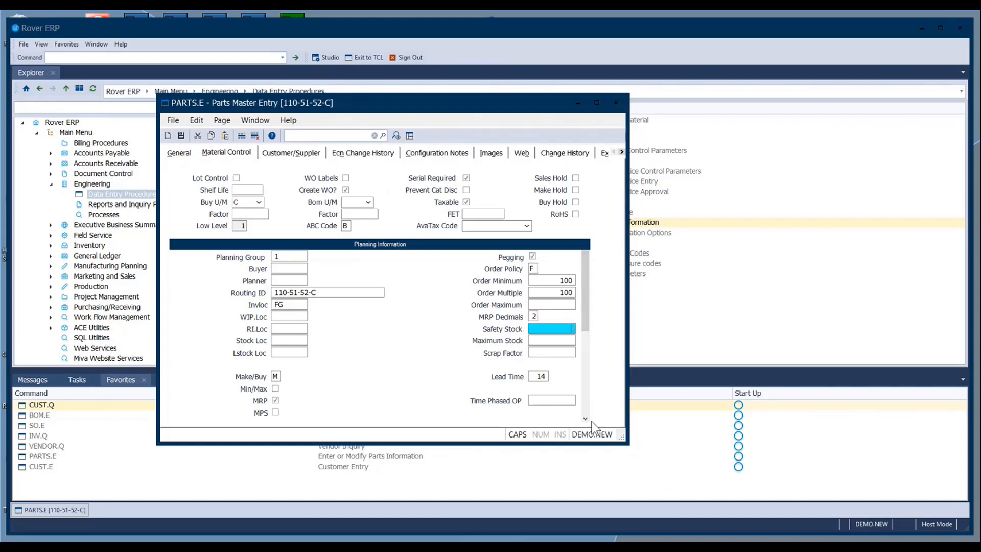
type("50")
key("BackSpace")
type("U1.5")
Review the maximum stock setting and set the part's scrap factor to 10
left_click(555, 341)
left_click(566, 353)
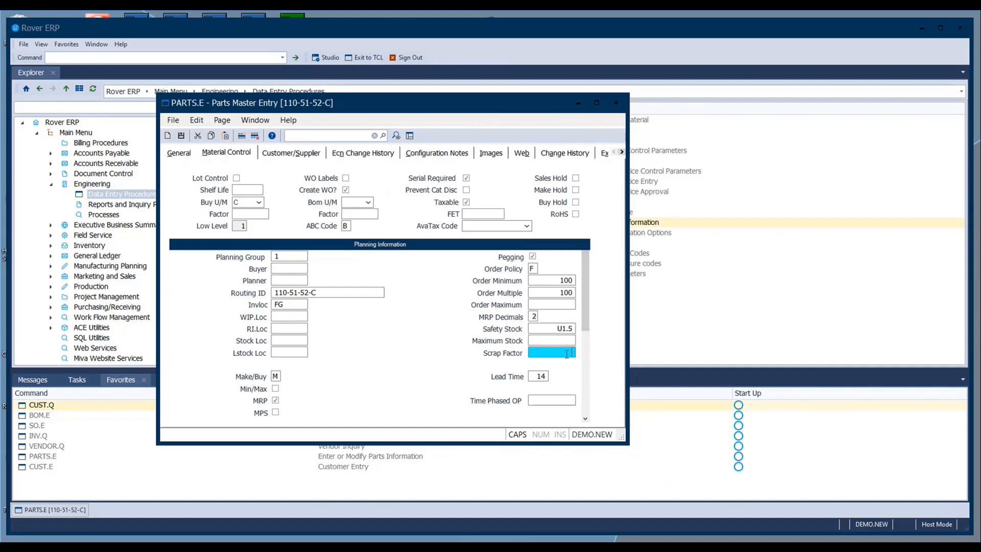
type("10")
key("Tab")
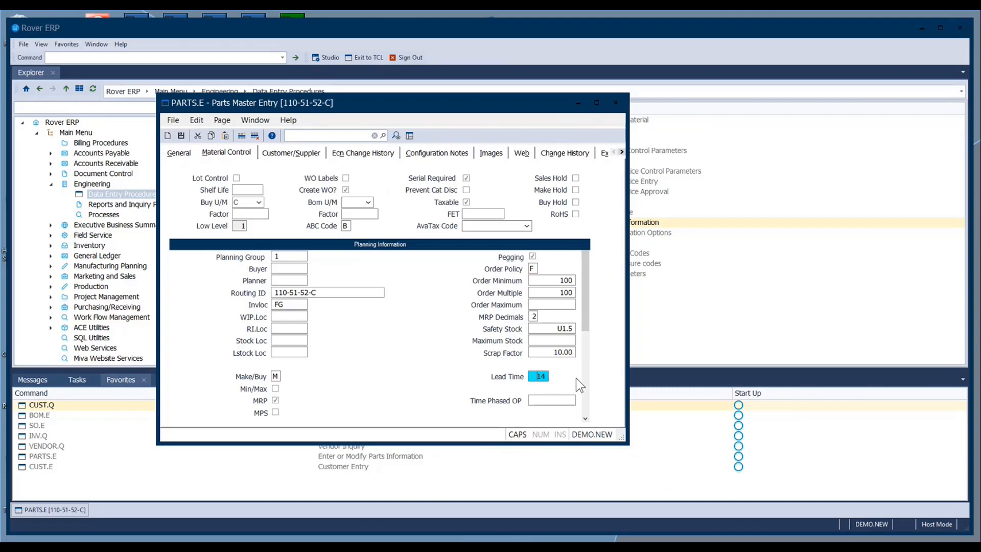
Examine the manufacturer names and manufacturer part numbers in the part's customer and supplier information
left_click(302, 155)
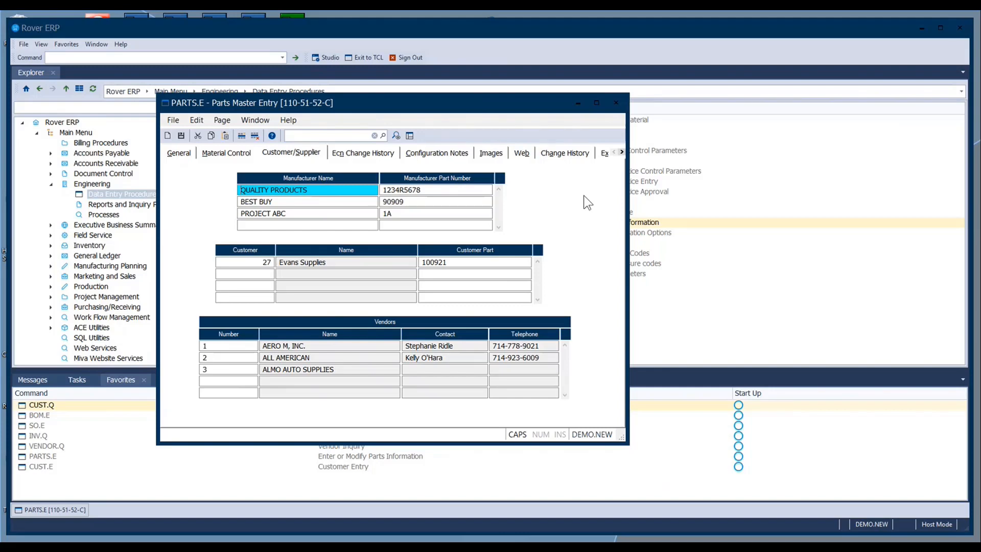
left_click(429, 189)
left_click(349, 189)
left_click(437, 188)
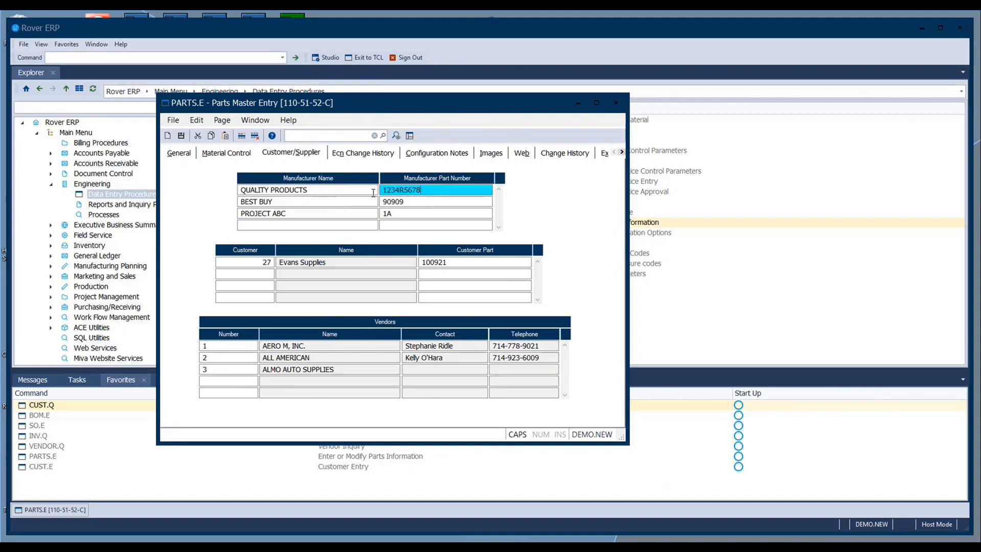
left_click(313, 190)
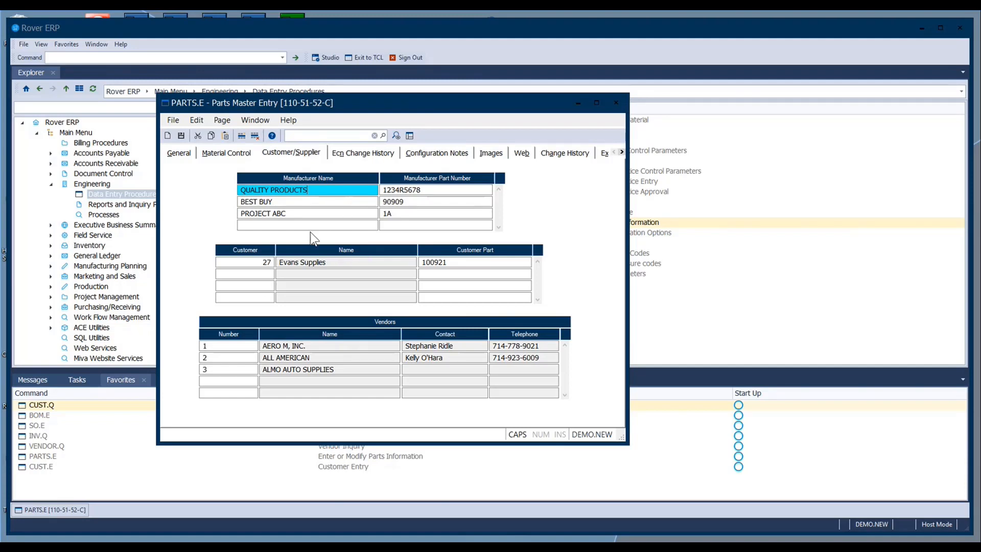
Examine the number, name, contact and telephone fields of the part's first vendor
left_click(223, 346)
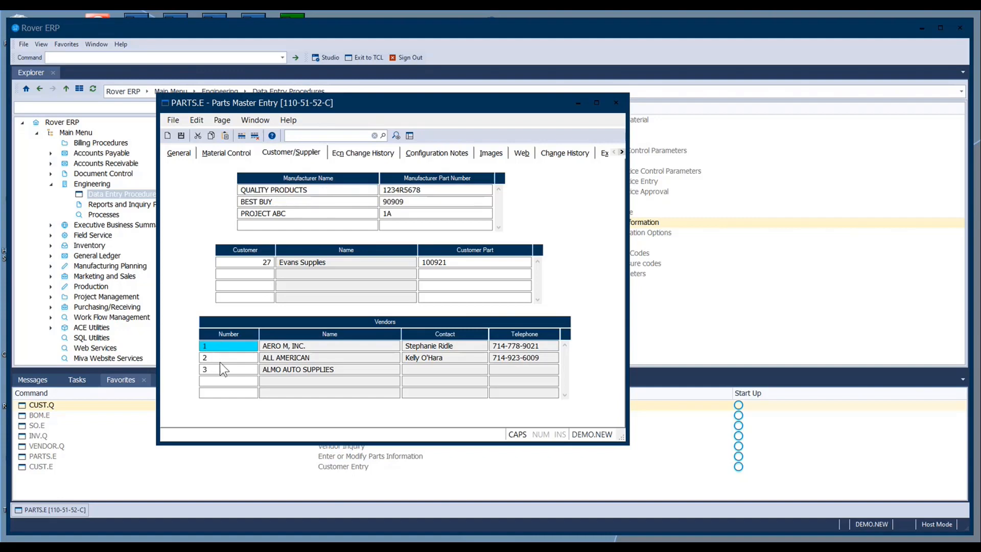
key("Tab")
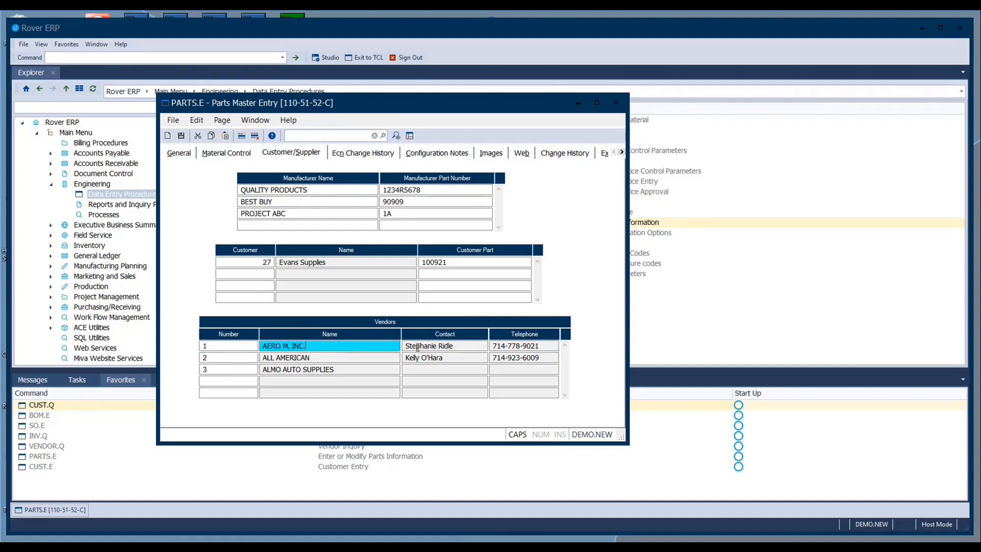
key("Tab")
key("Tab")
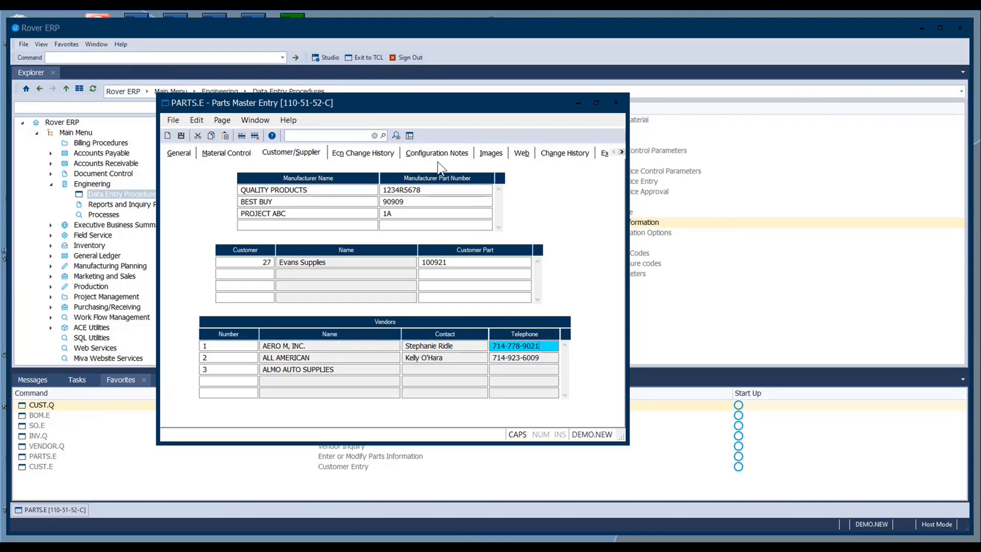
Review the part's ECN change history and preview its linked images, ending on Panther wheel 1.jpg
left_click(369, 152)
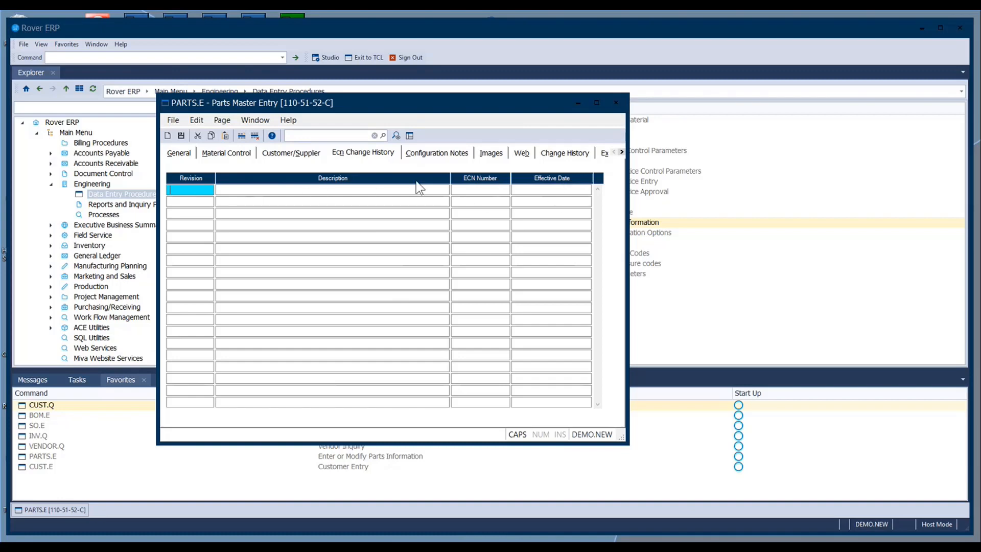
left_click(494, 154)
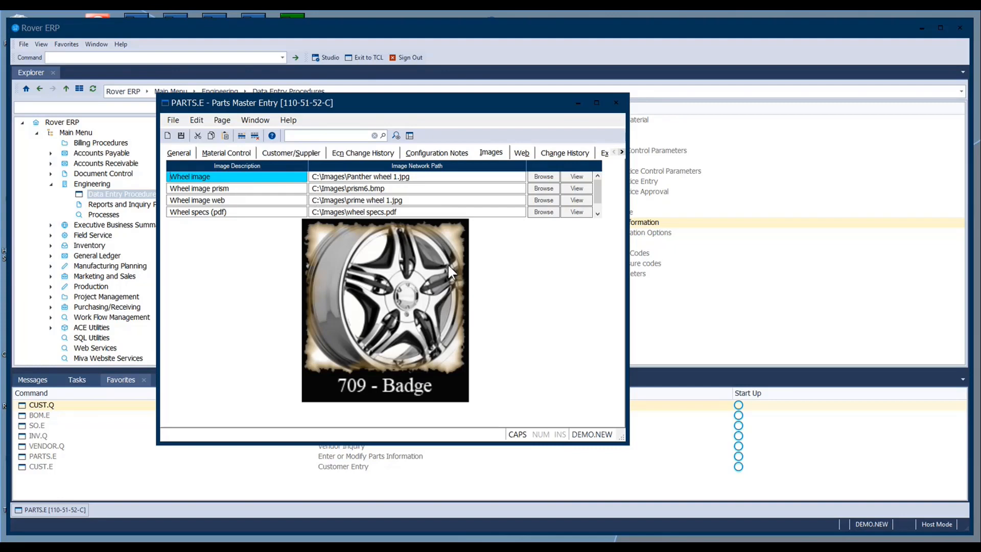
left_click(421, 188)
left_click(419, 200)
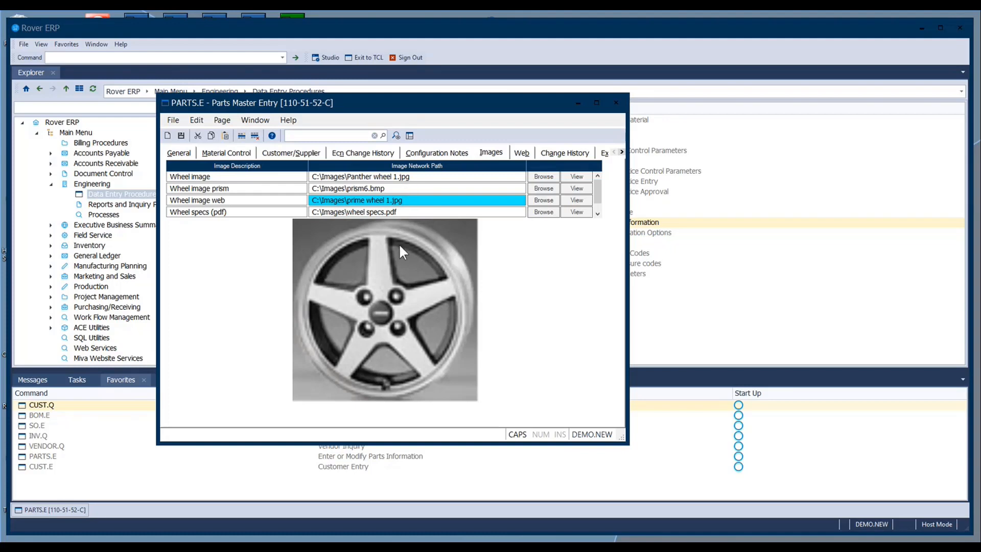
left_click(429, 176)
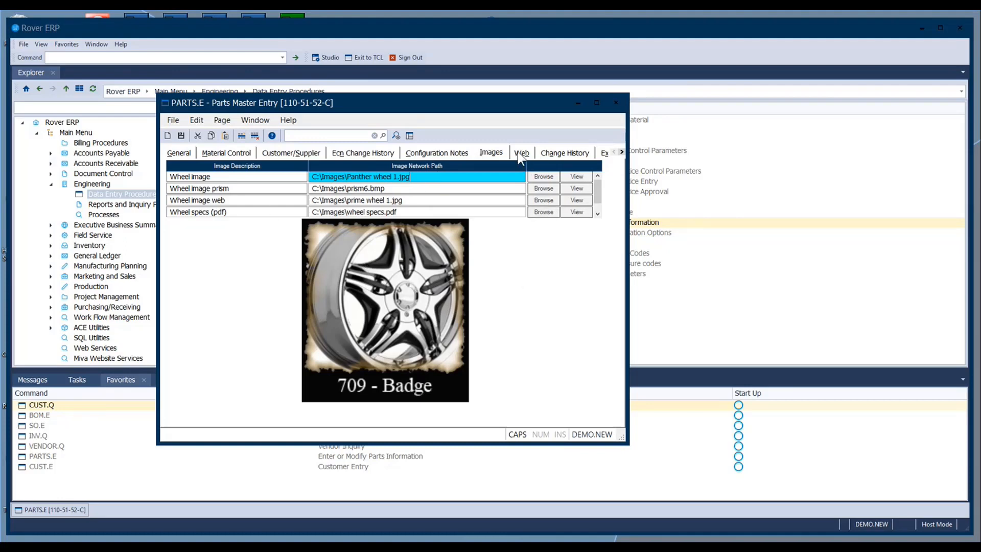
Review the part's change history entries and its export regulation settings
left_click(575, 163)
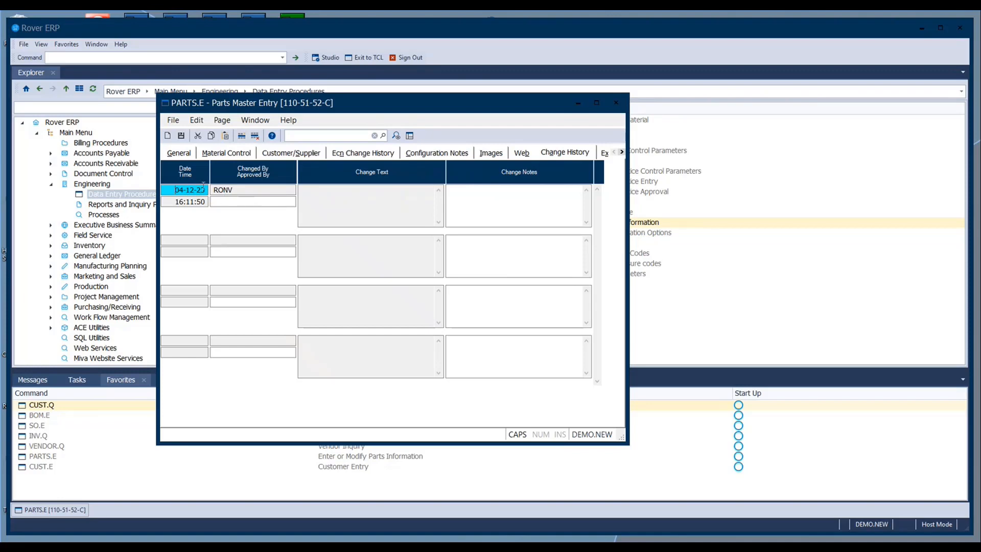
left_click(247, 190)
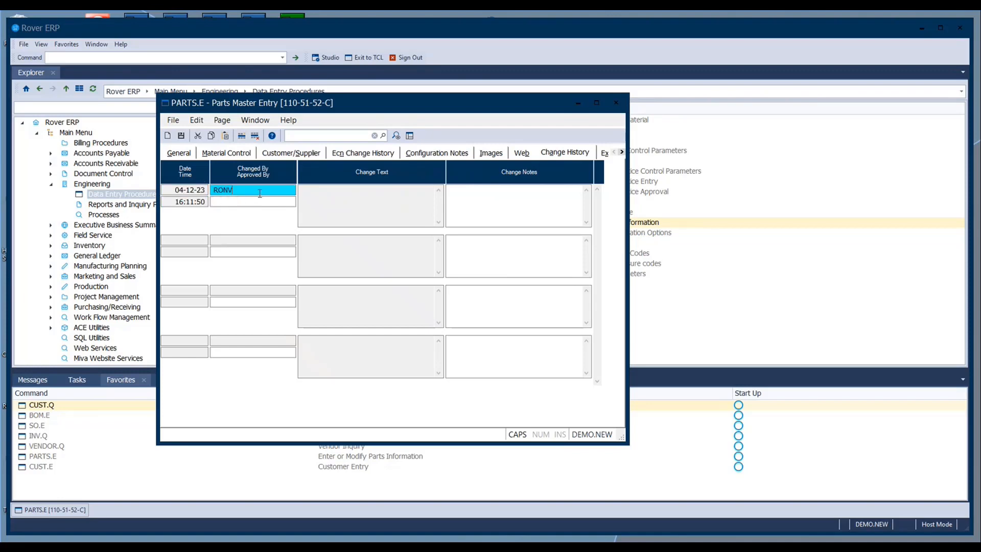
left_click(622, 153)
left_click(622, 153)
left_click(622, 153)
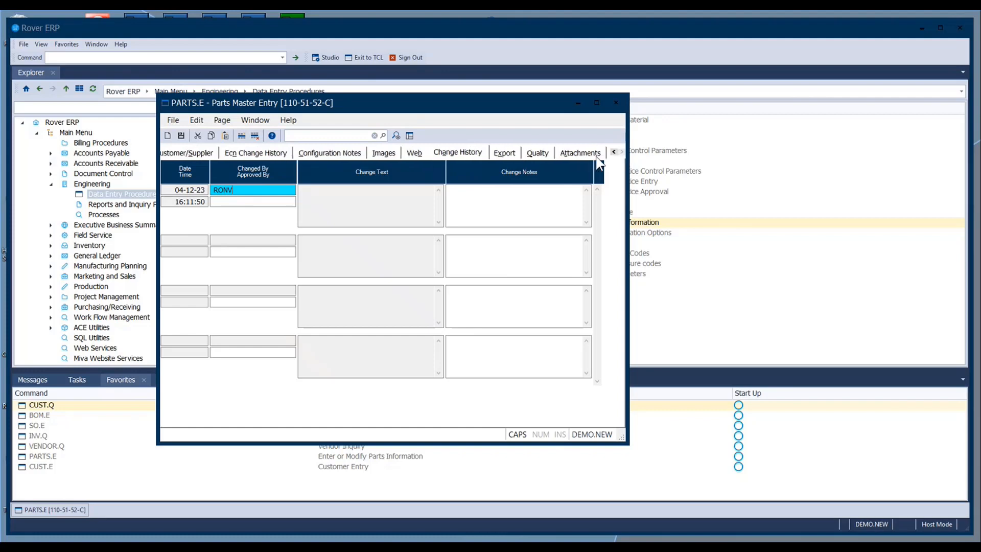
left_click(516, 159)
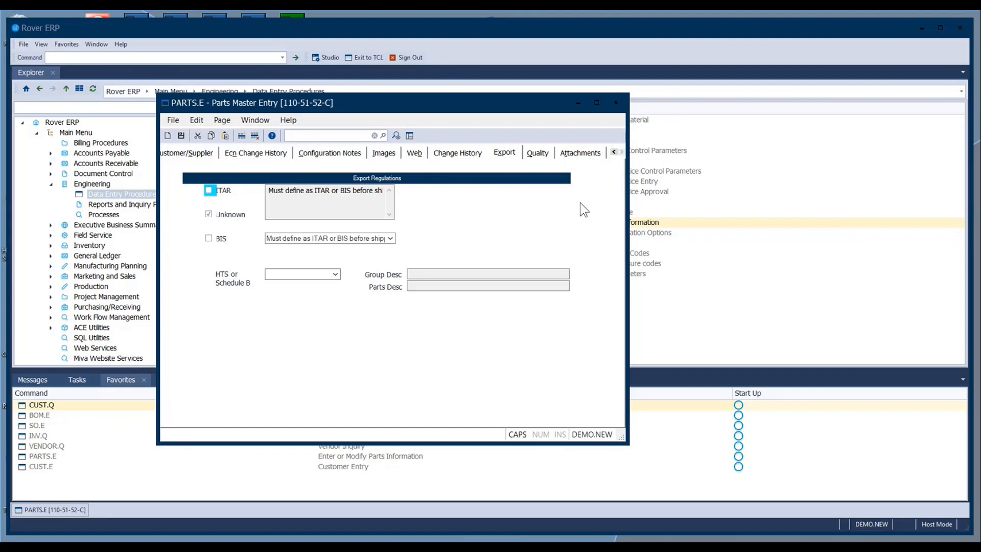
Review the part's quality inspection steps and instructions, and its document attachments
left_click(537, 152)
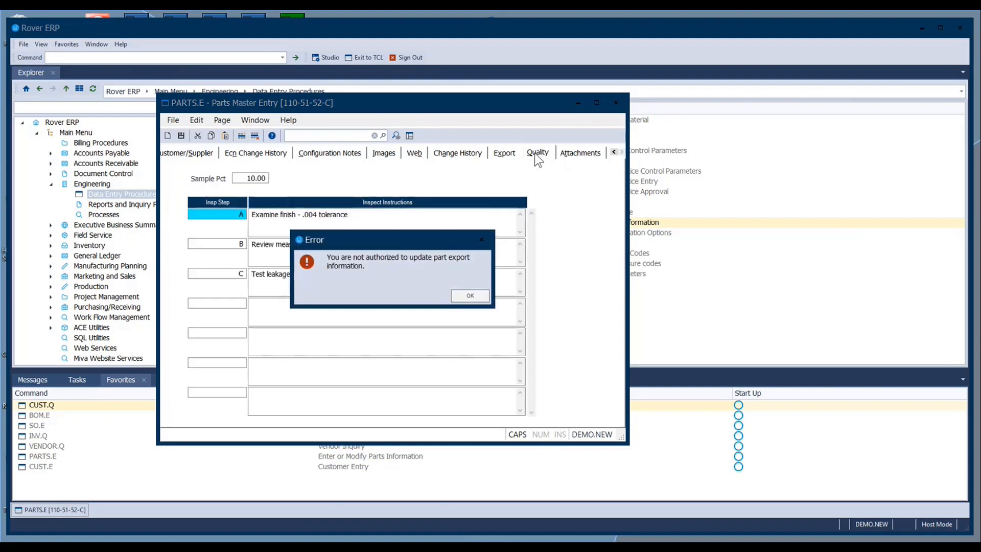
left_click(471, 297)
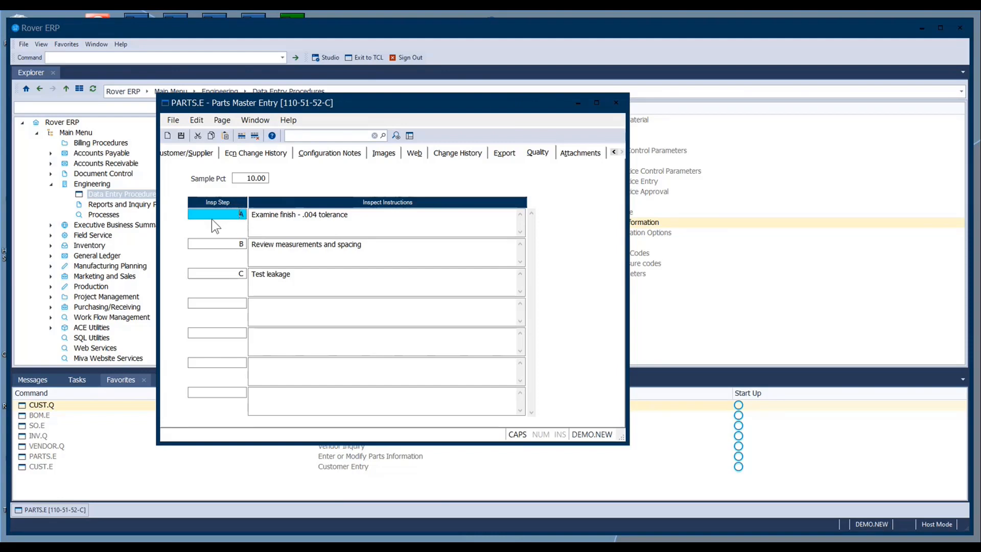
left_click(402, 218)
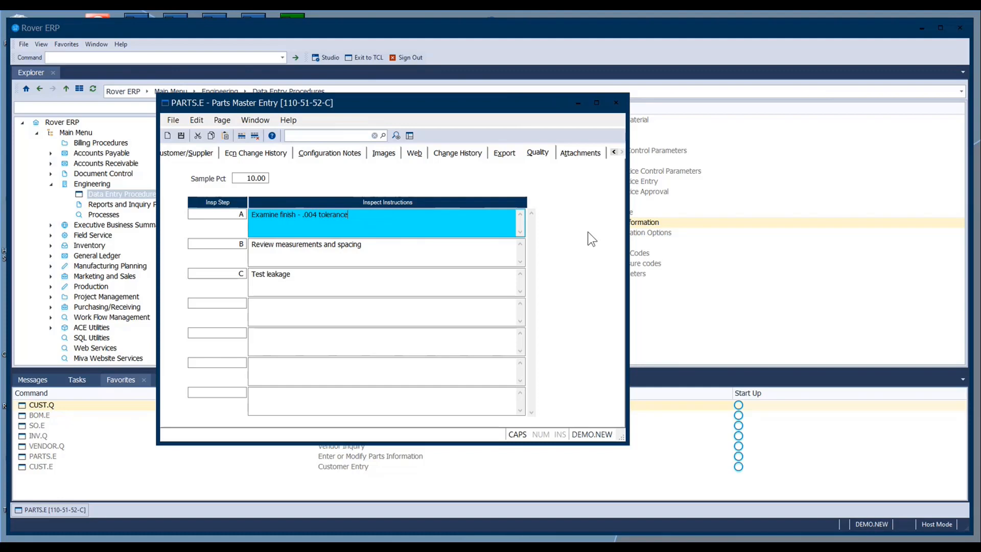
left_click(580, 153)
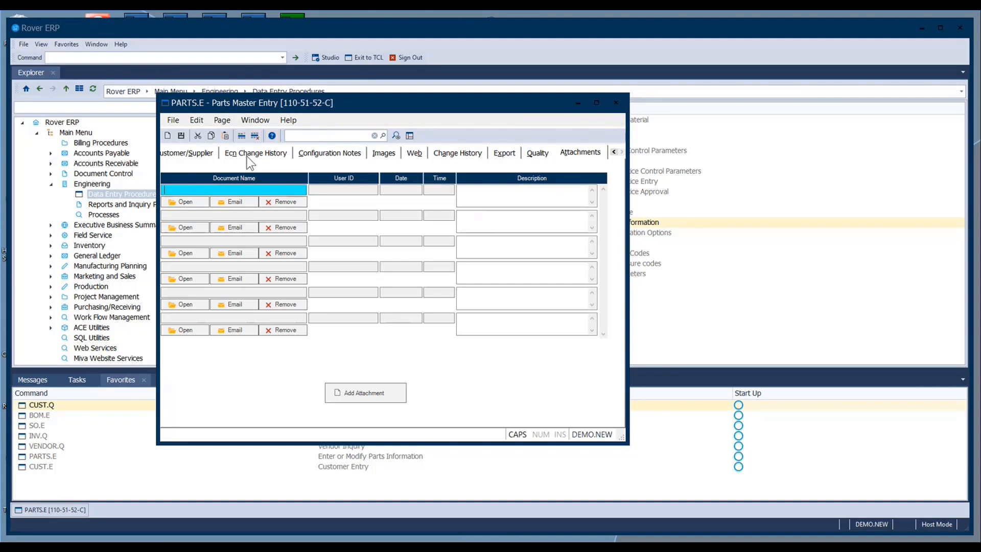
Close the part record without saving the changes and open Bill of Material Entry (BOM.E)
left_click(616, 103)
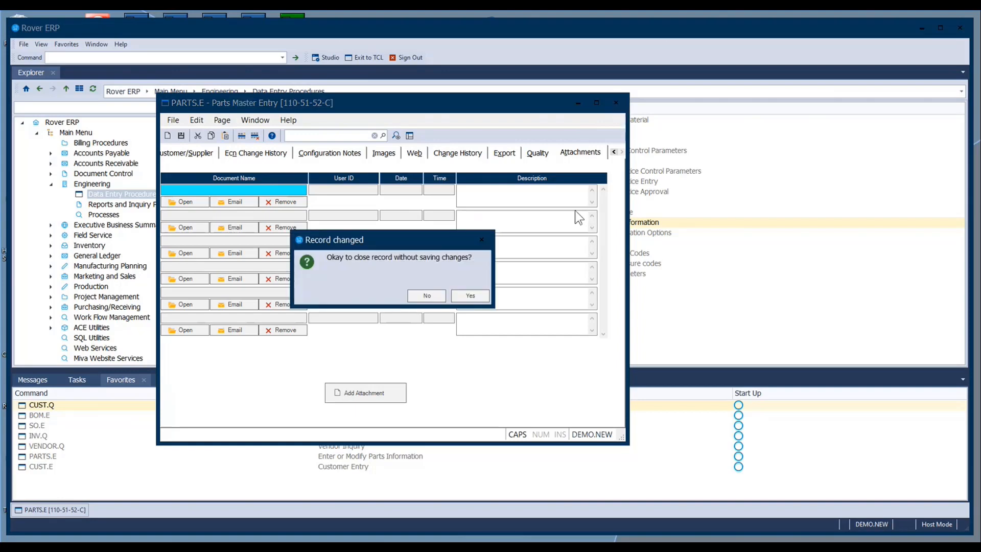
left_click(470, 298)
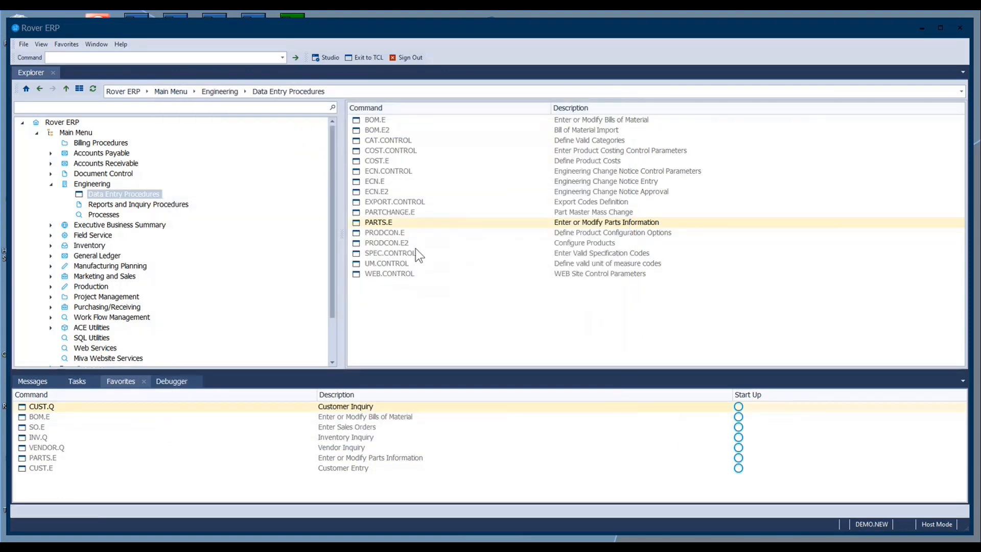
double_click(381, 121)
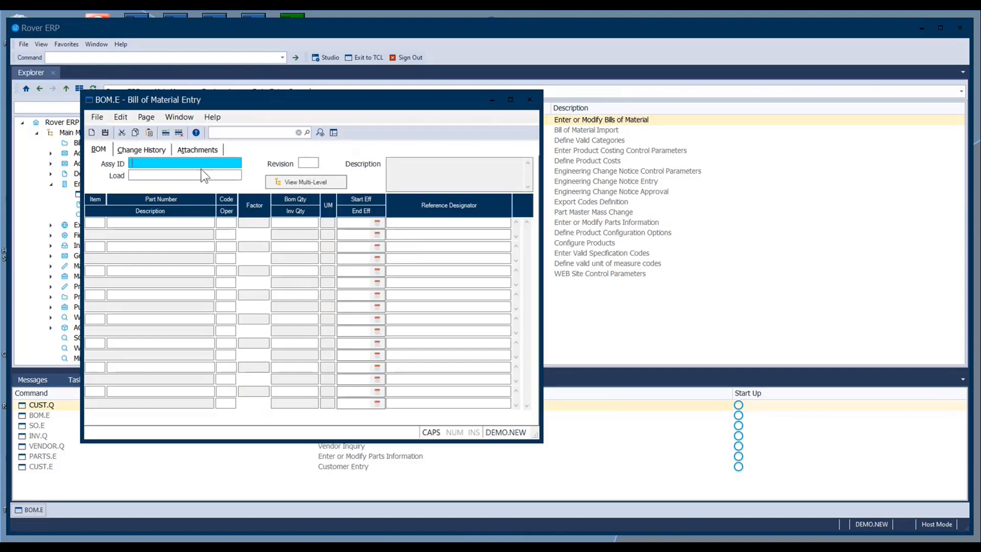
Look up assemblies starting with 110- and load the bill of material for 110-51-52-C
right_click(159, 161)
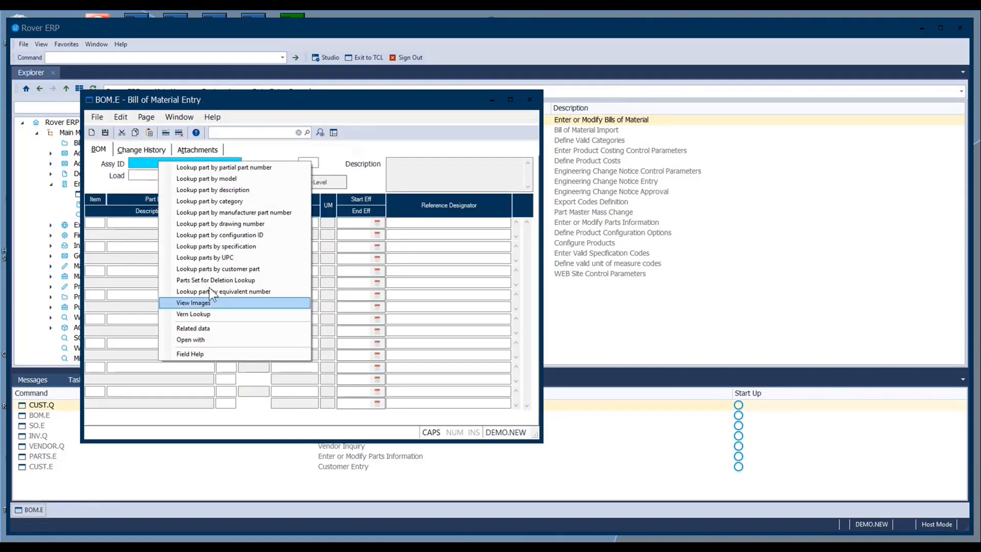
left_click(156, 164)
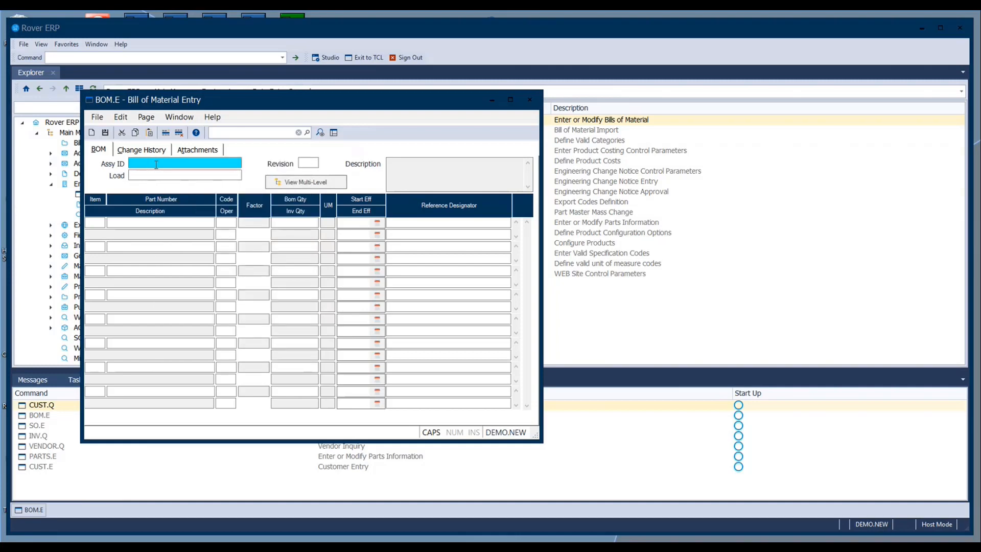
type("110-")
key("Return")
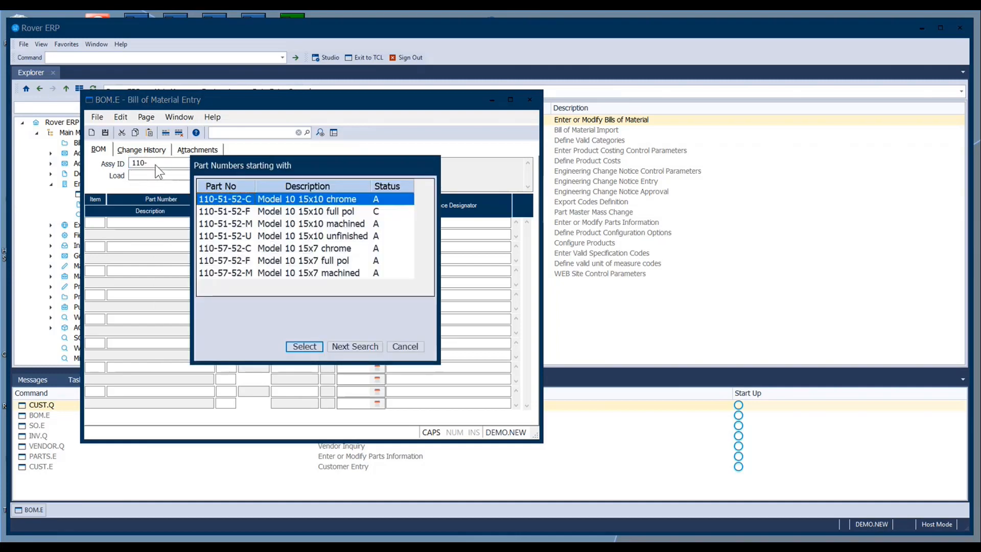
key("Return")
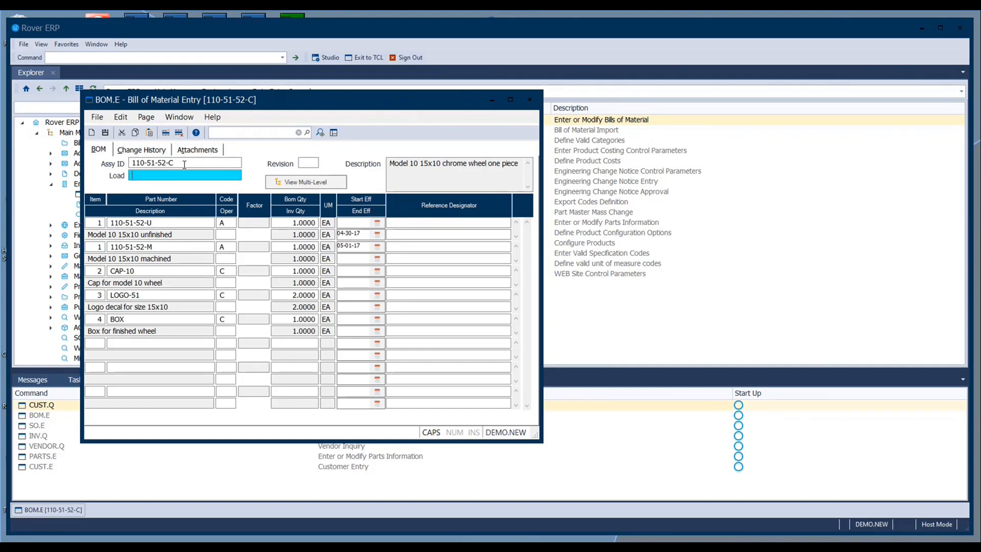
Examine the bill's revision and description, the effectivity dates of the two item 1 components, and the first component's part and item numbers
left_click(308, 163)
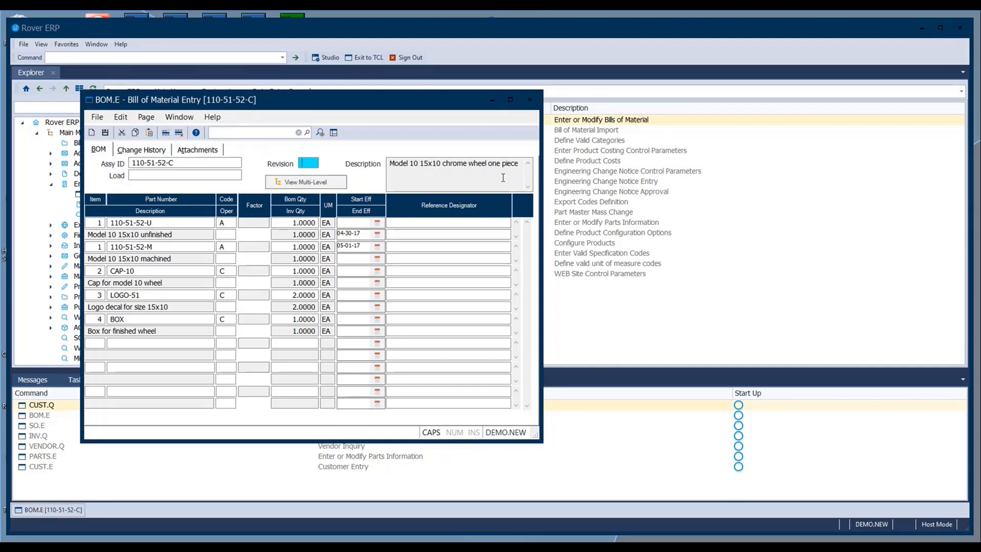
left_click(487, 179)
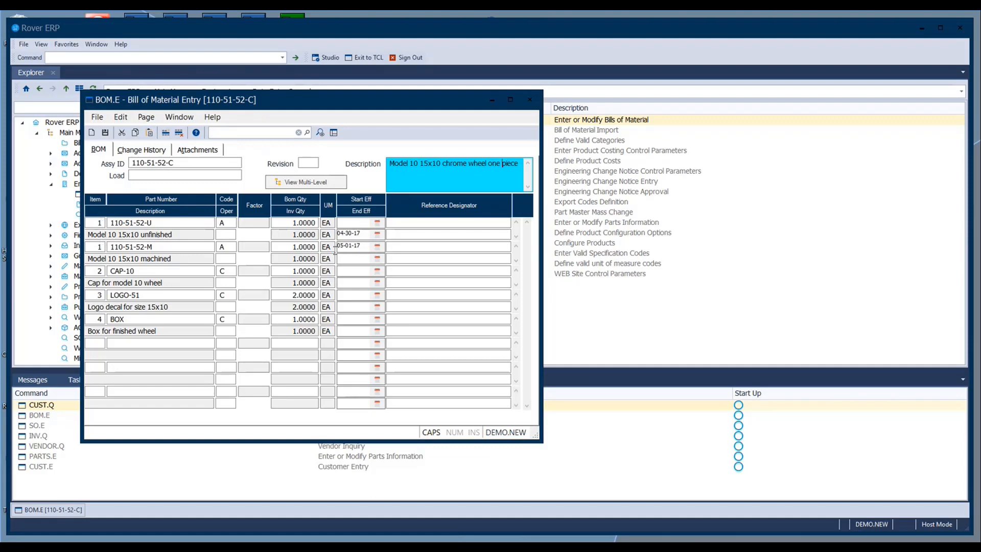
left_click(363, 235)
left_click(364, 248)
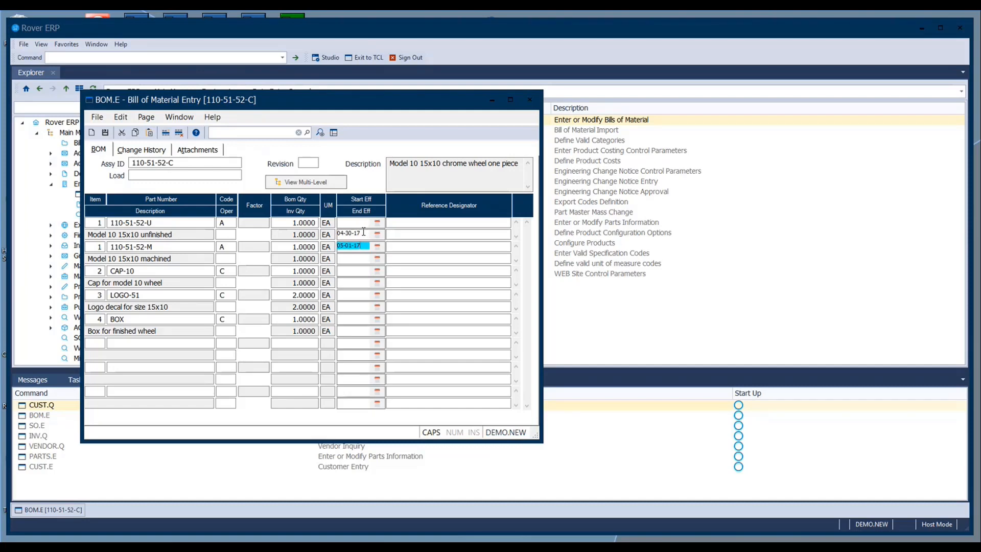
left_click(363, 232)
left_click(153, 222)
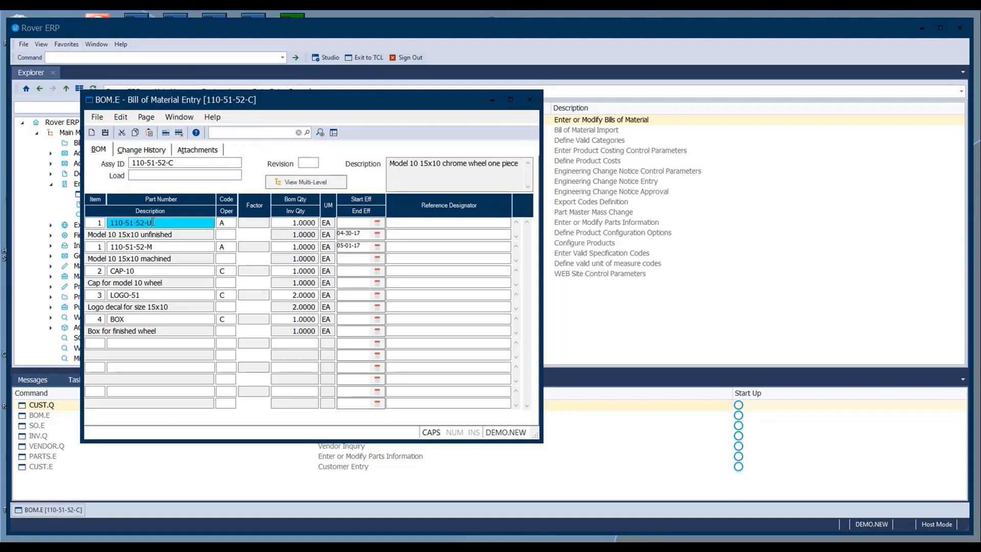
left_click(92, 222)
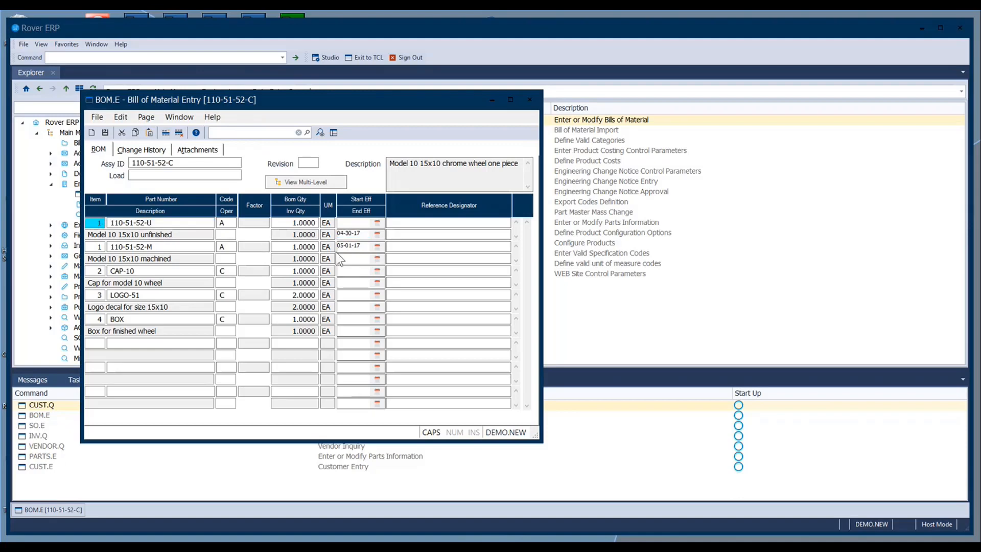
Examine the second item 1 component's start date, the shared item numbers of the first two components, and the remaining component part numbers
left_click(348, 246)
left_click(98, 246)
left_click(165, 246)
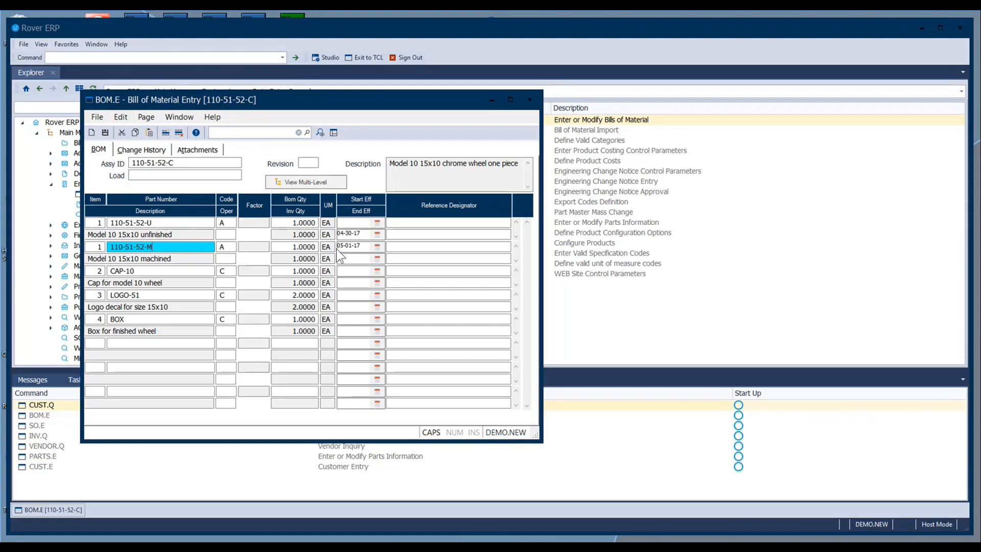
left_click(95, 222)
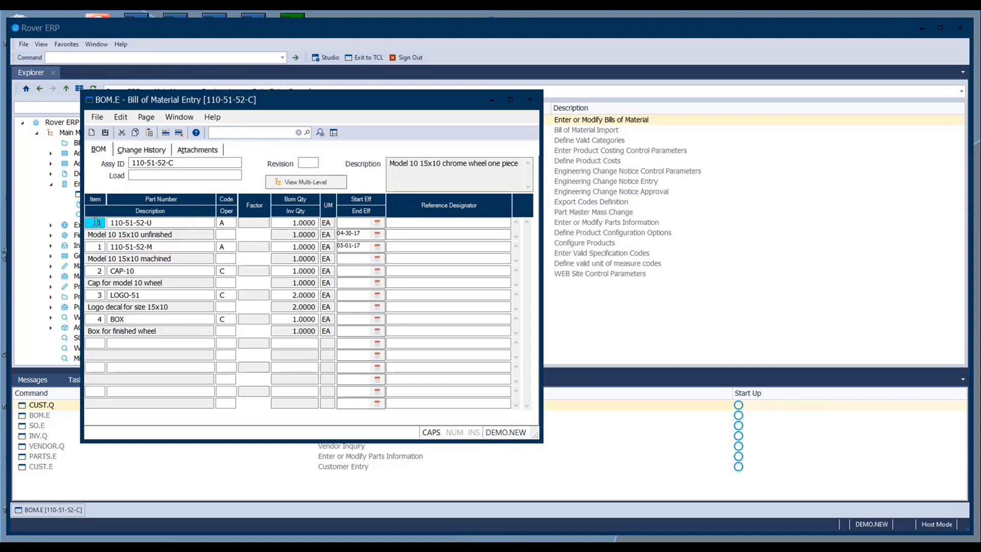
left_click(94, 247)
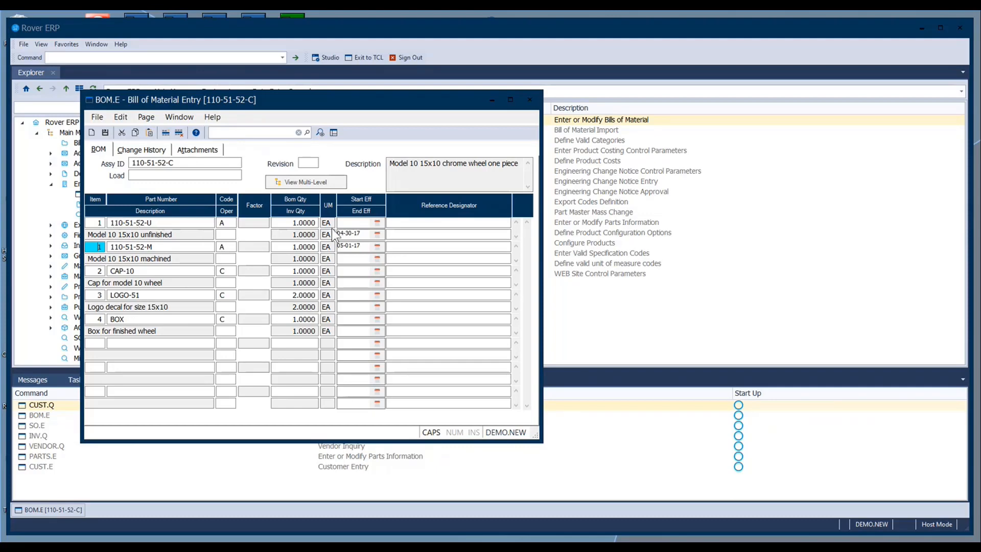
left_click(155, 247)
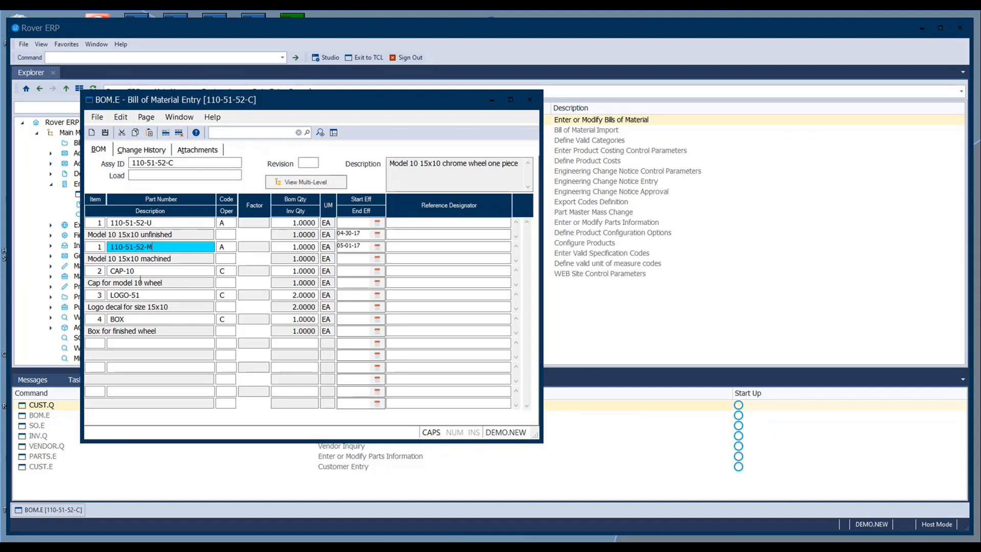
left_click(140, 269)
left_click(144, 295)
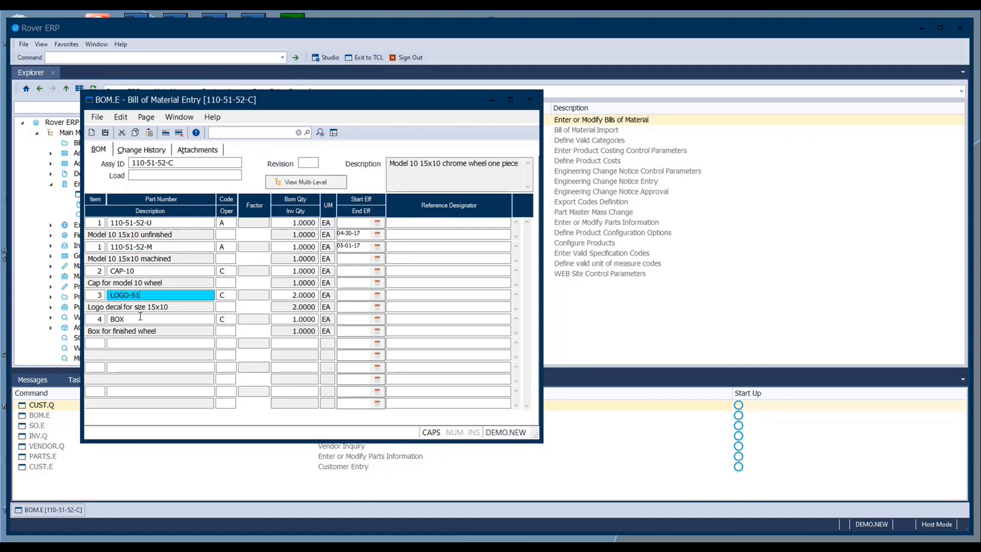
left_click(141, 317)
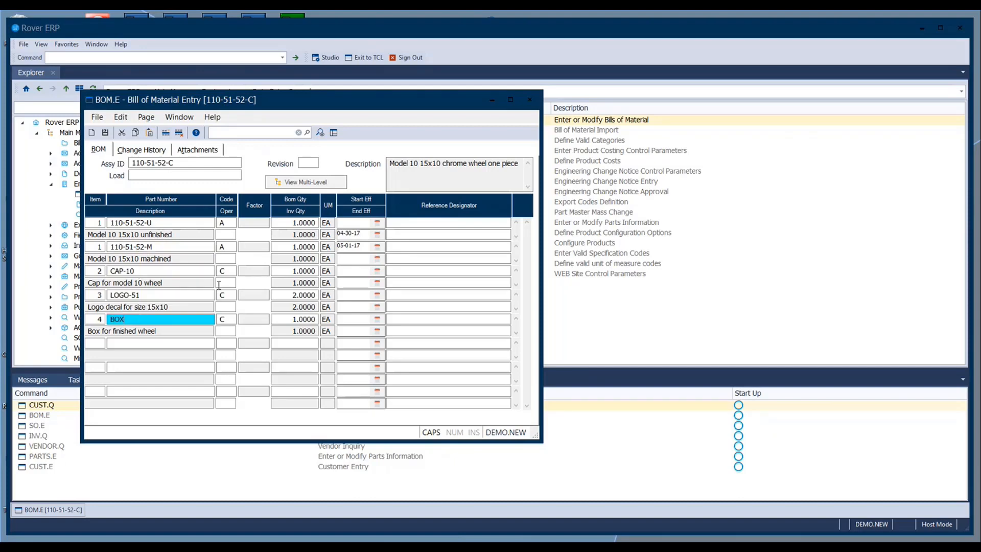
Examine the first component's BOM and inventory quantities, units of measure and reference designator, and the part numbers of both item 1 components
left_click(298, 223)
left_click(296, 235)
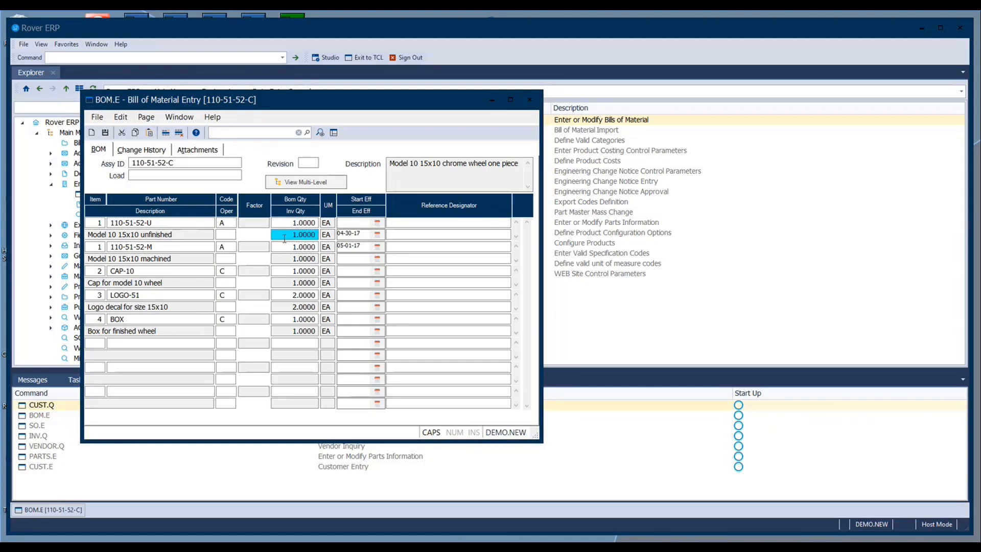
left_click_drag(284, 238, 318, 224)
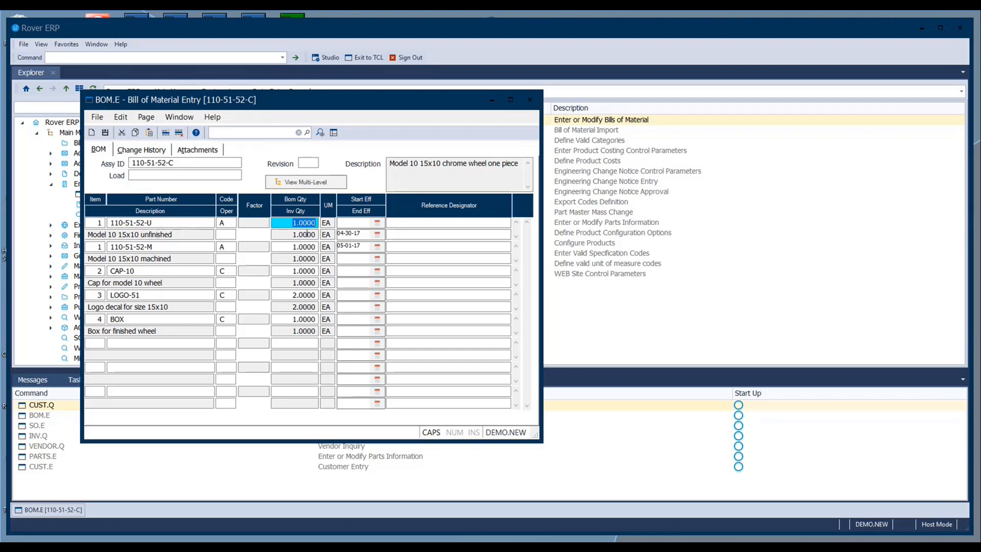
left_click(328, 223)
left_click(329, 234)
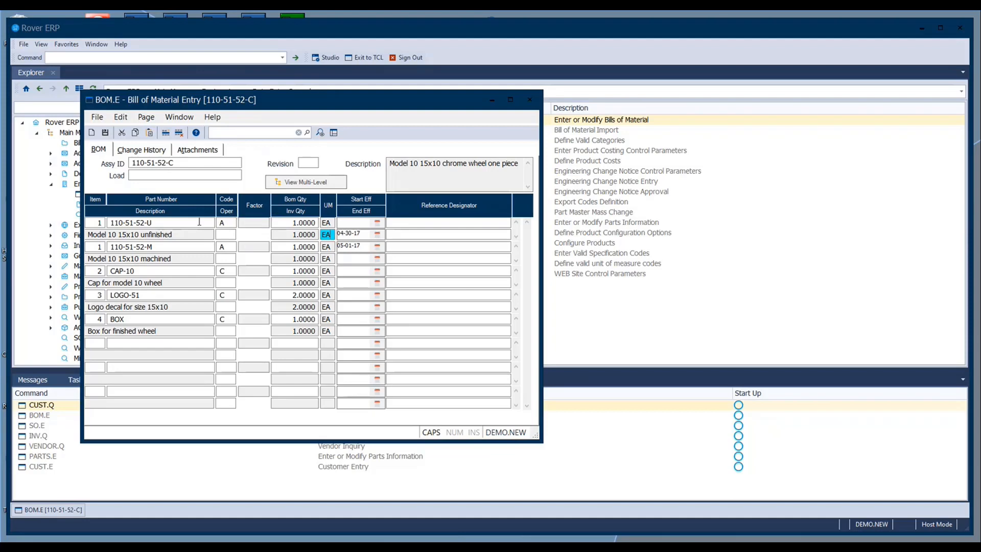
left_click(174, 221)
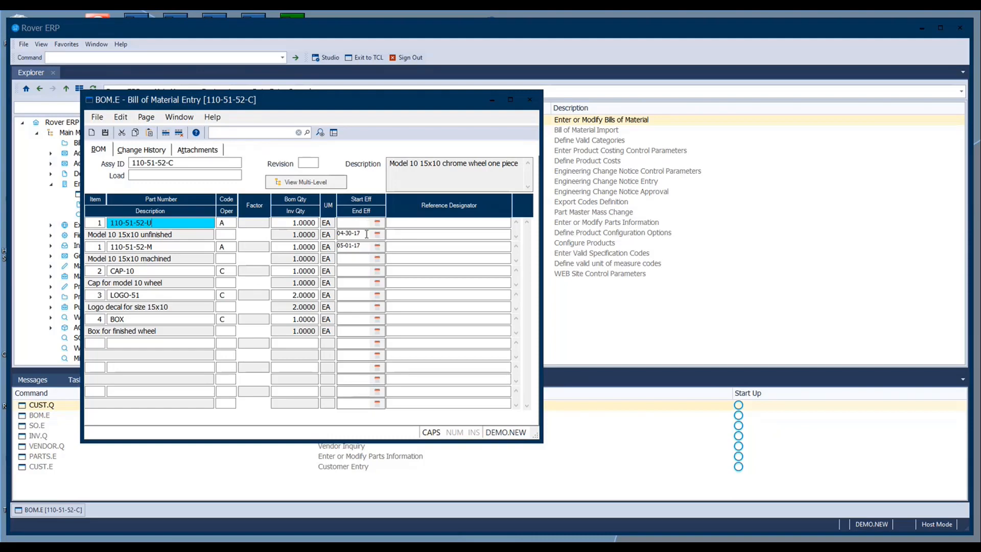
left_click(431, 223)
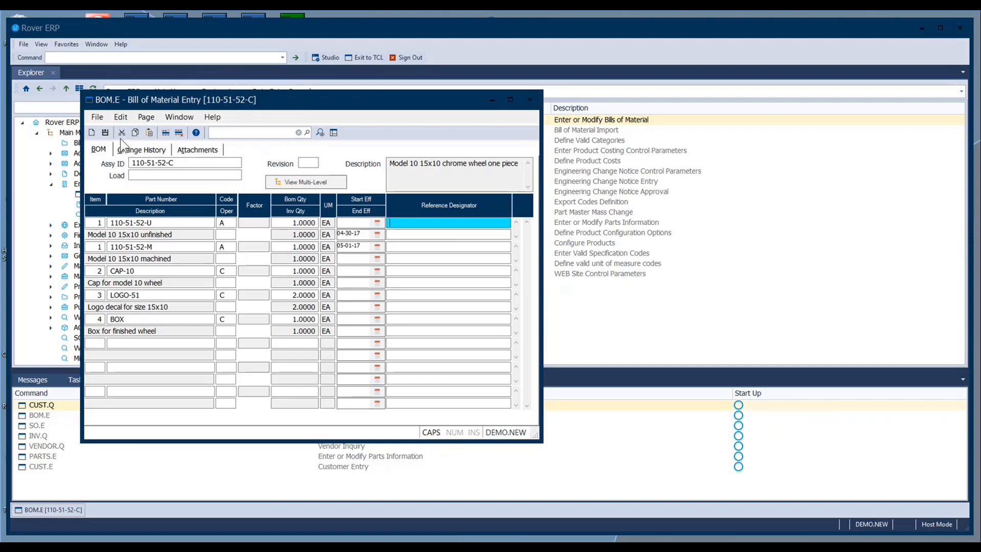
left_click(158, 223)
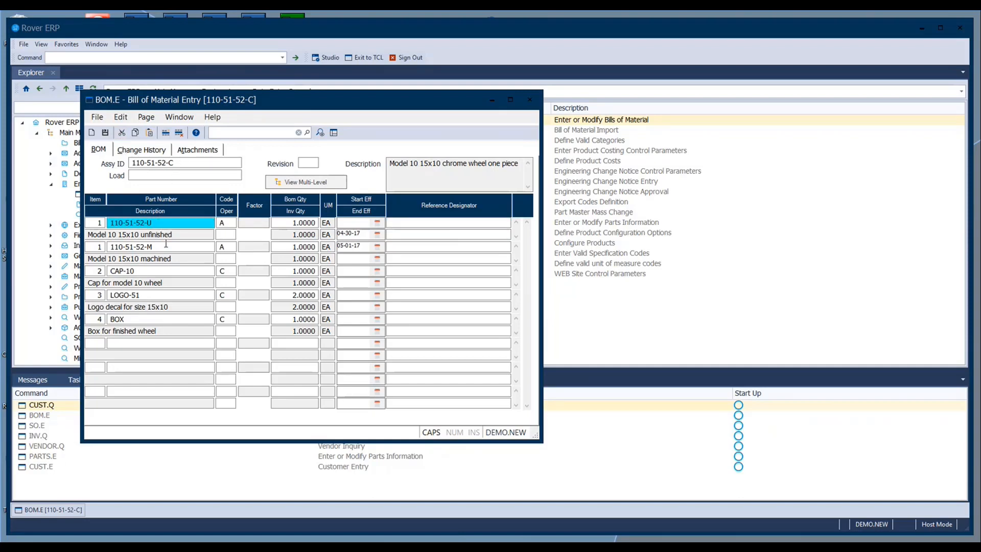
left_click(167, 246)
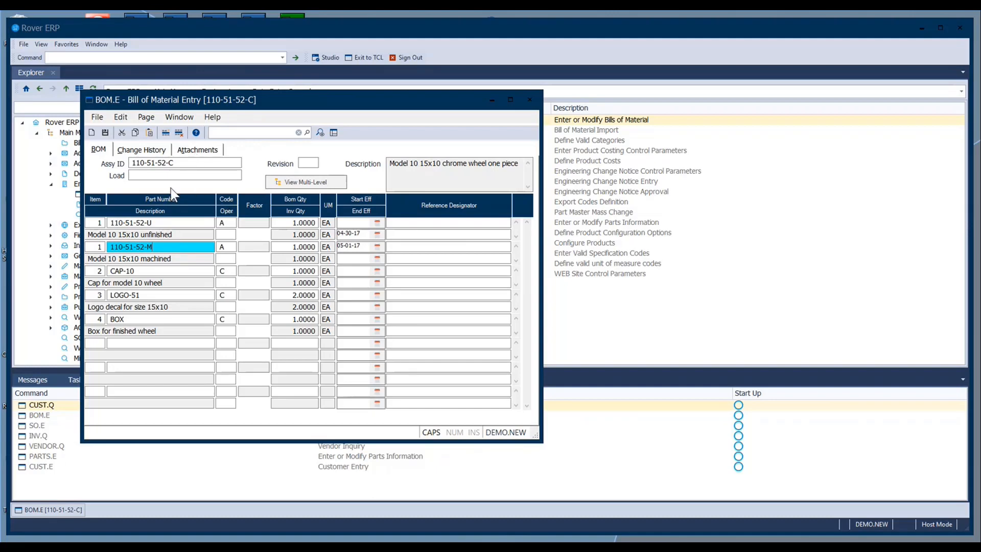
Open the multi-level view of the bill, expand 110-51-52-U to inspect its subcomponents, and collapse it again
left_click(315, 186)
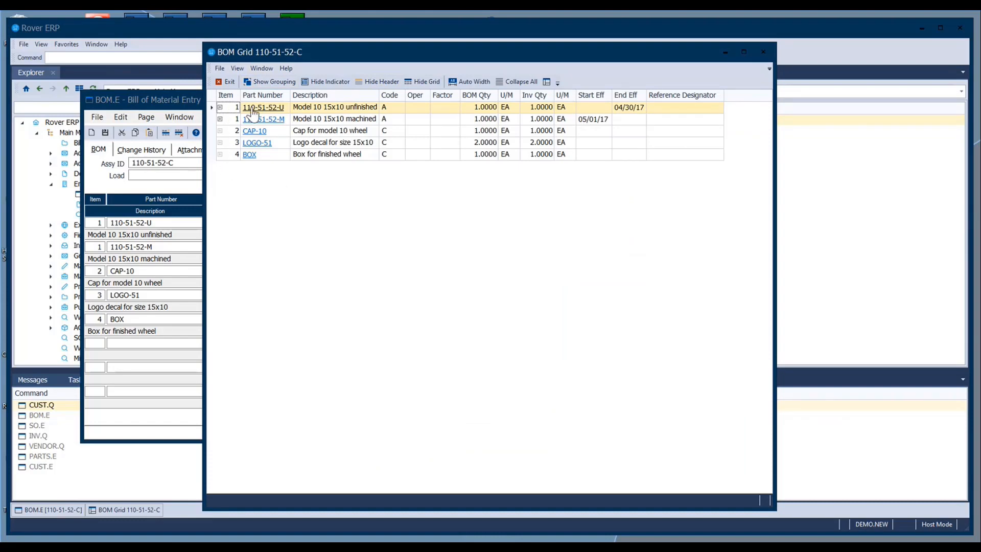
left_click(219, 107)
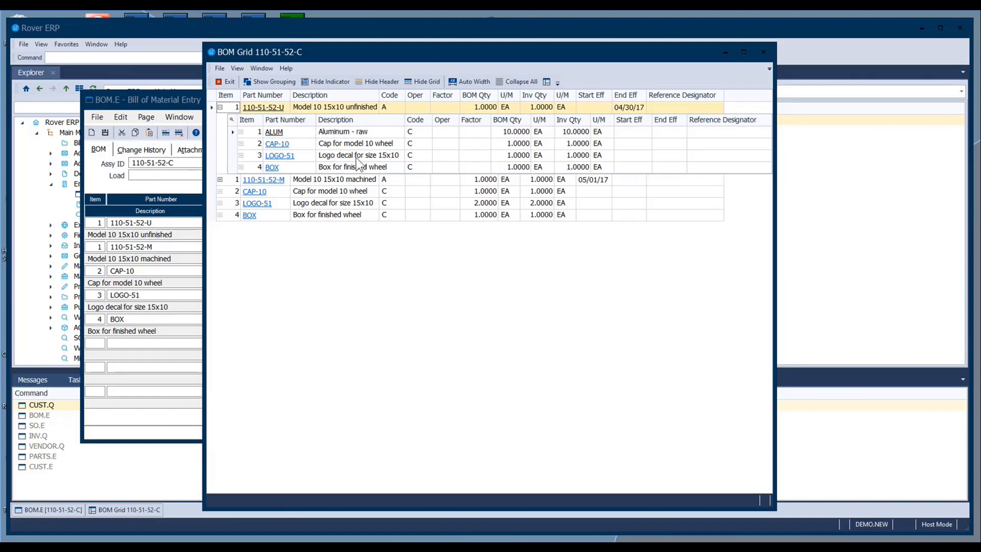
left_click(220, 107)
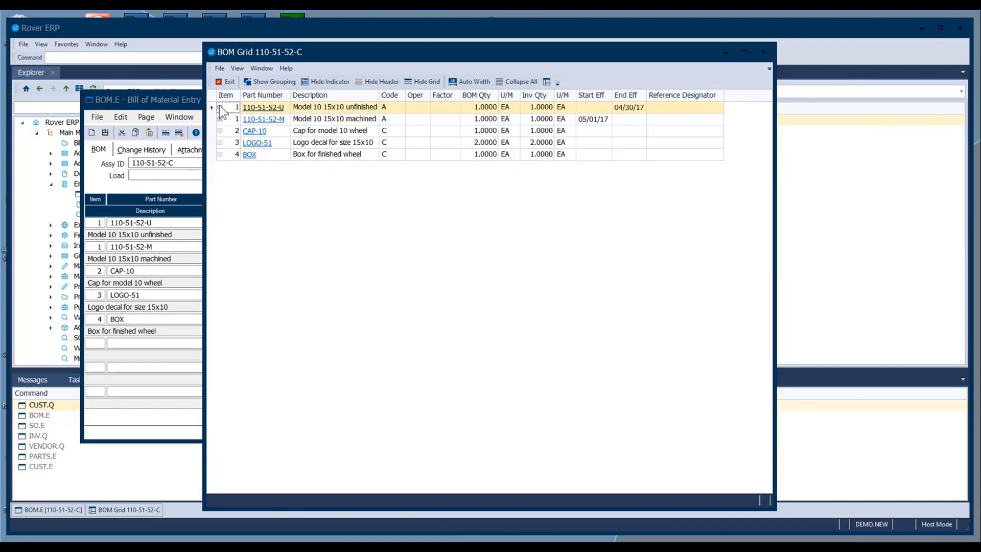
Check which commands can open part CAP-10, cancel without choosing one, and close the BOM grid and Bill of Material Entry
left_click(260, 132)
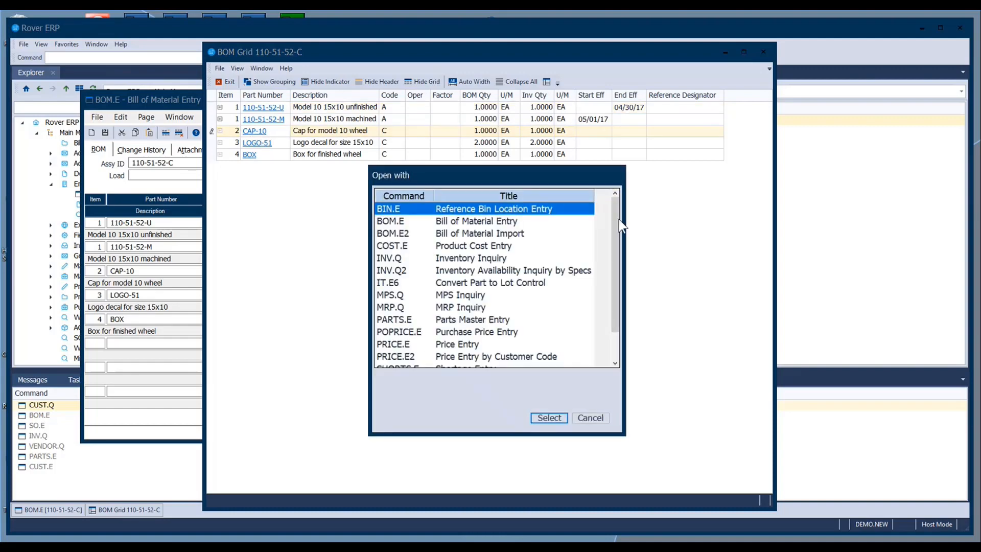
mouse_move(615, 237)
left_mouse_down()
mouse_move(615, 276)
mouse_move(615, 237)
left_mouse_up()
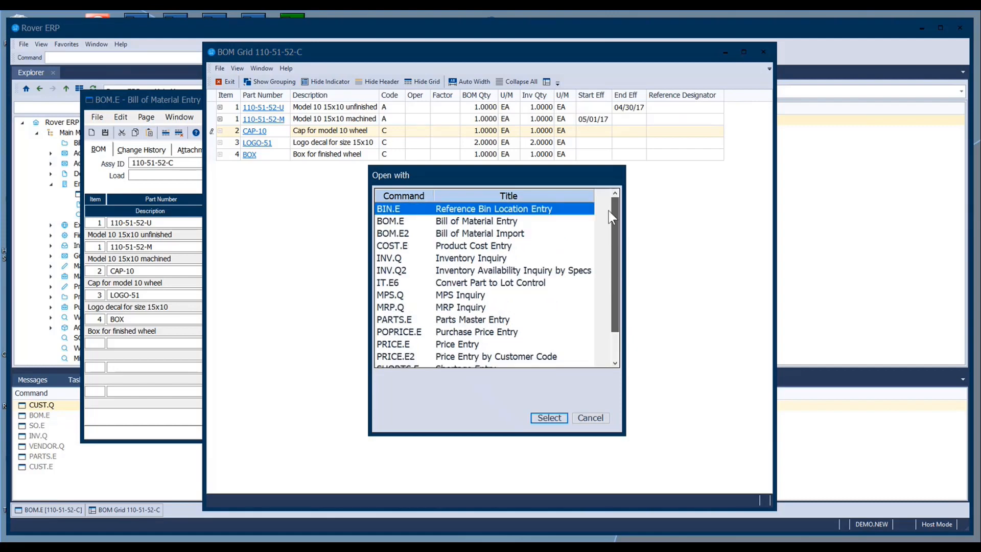
left_click(593, 416)
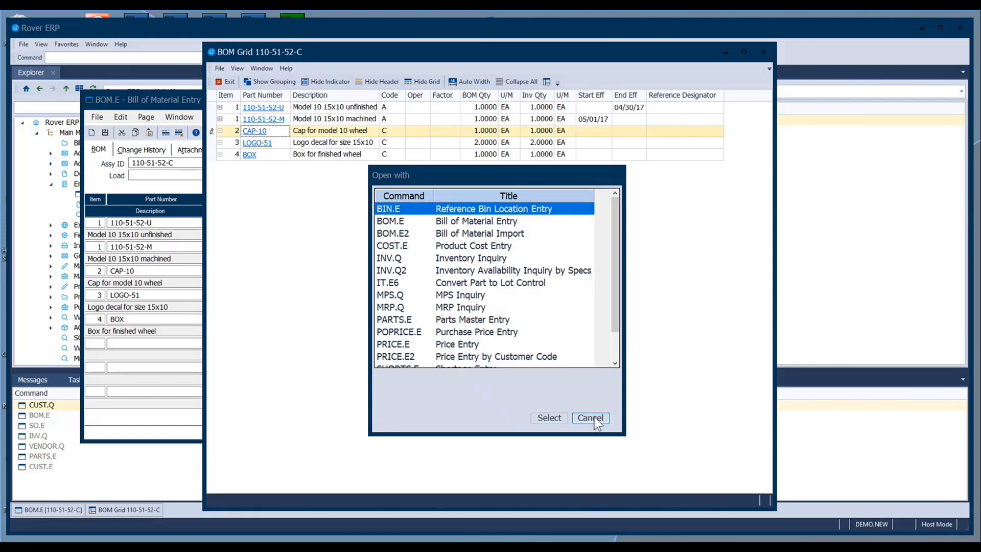
left_click(763, 52)
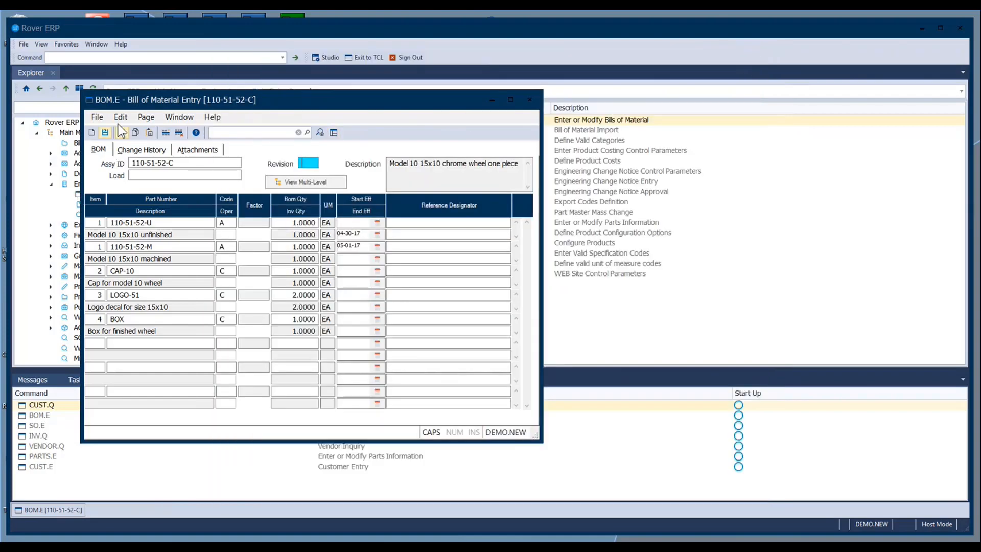
left_click(530, 101)
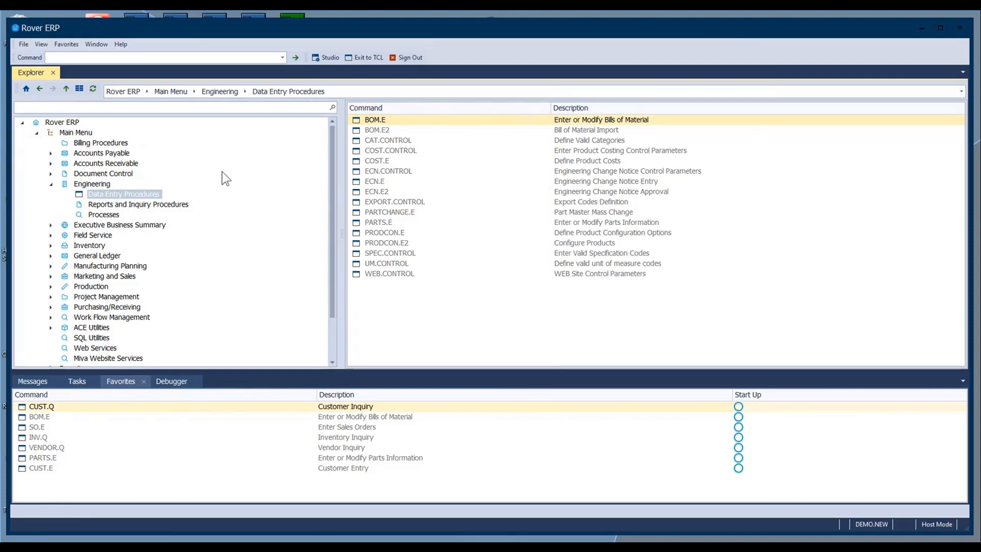
Open Engineering's Reports and Inquiry Procedures and review the standard, costed, multi-level and costed multi-level bill of material listings (BOM.R1 to BOM.R4)
left_click(177, 205)
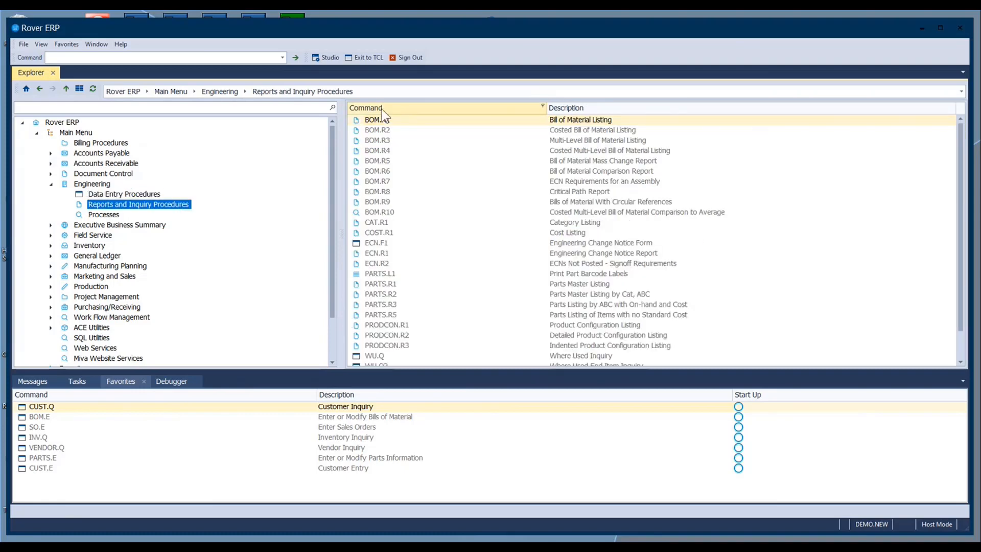
left_click(567, 131)
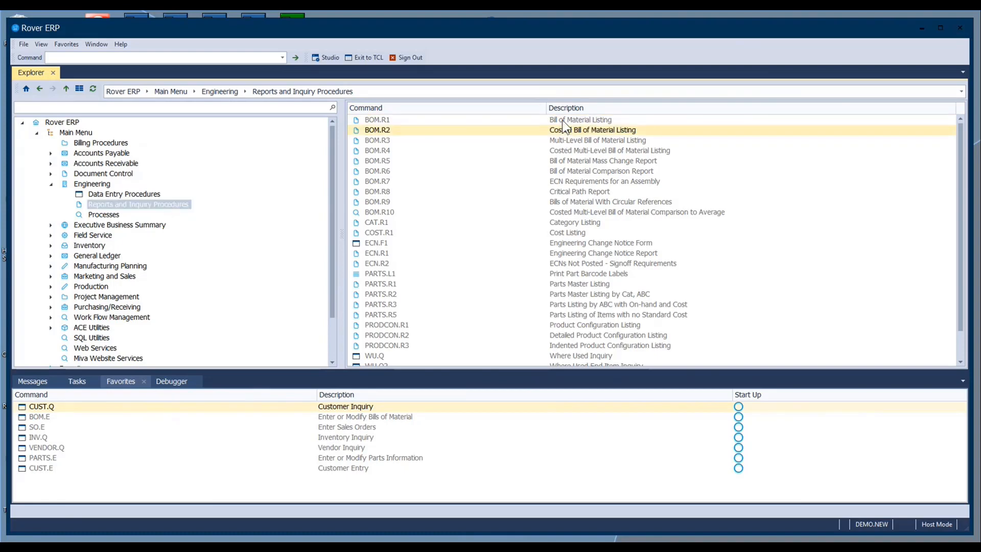
left_click(563, 122)
left_click(562, 131)
left_click(566, 141)
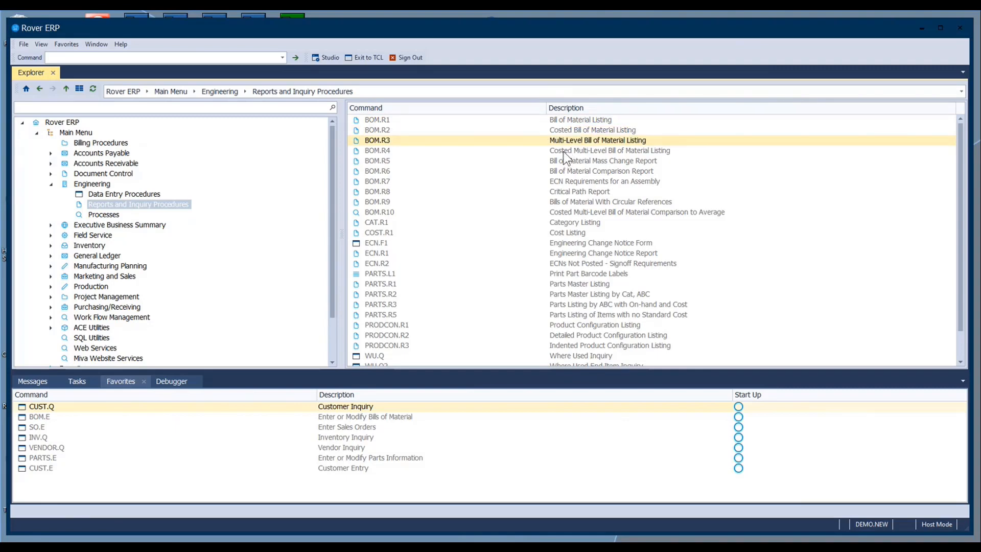
left_click(561, 151)
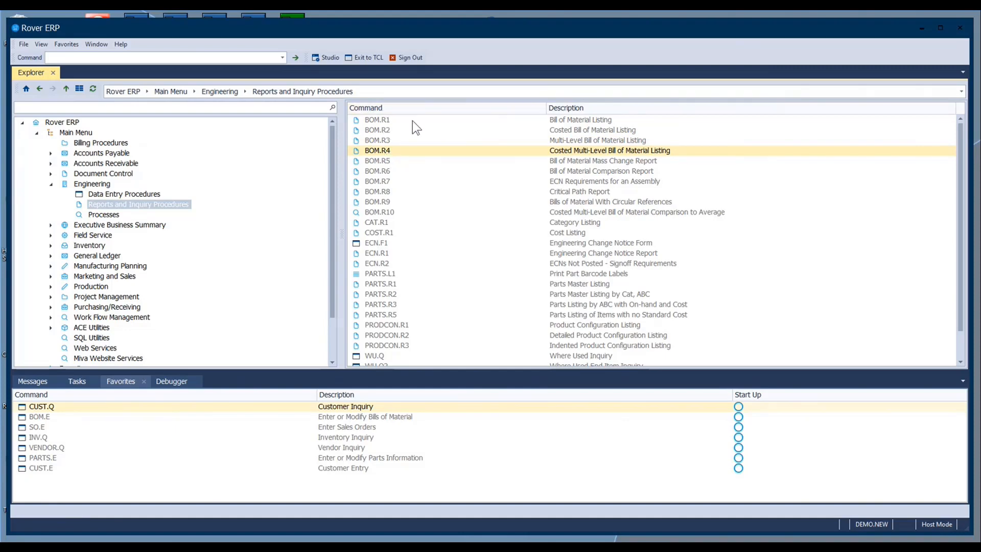
Run the Bill of Material Listing (BOM.R1) for 110-51-52-C with effective date 04-12-23, previewed on screen, and close the report
double_click(385, 118)
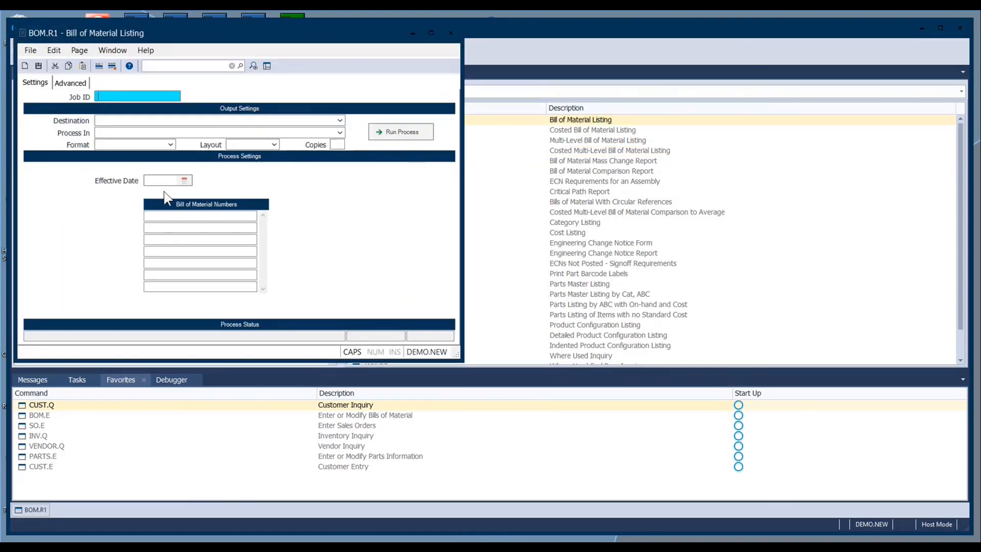
left_click(169, 180)
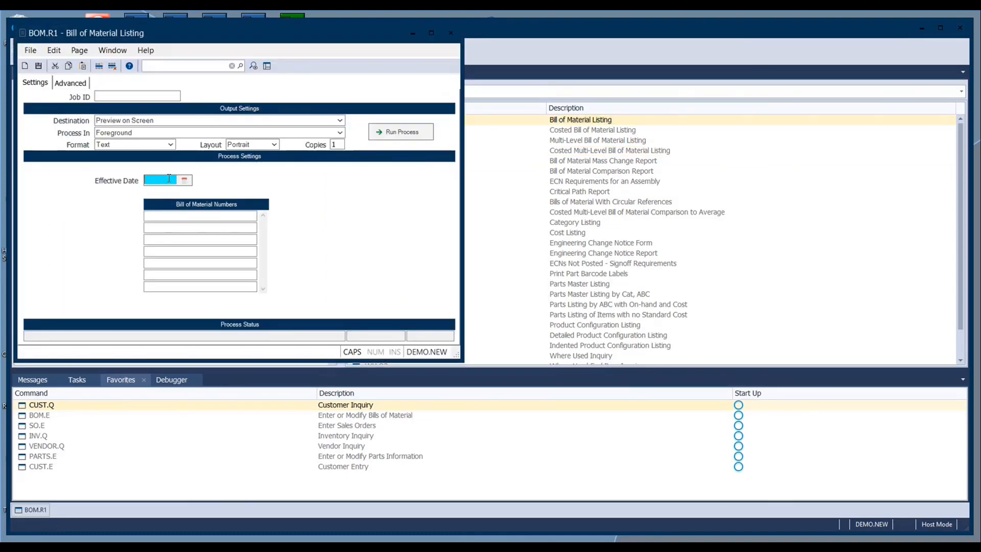
left_click(179, 213)
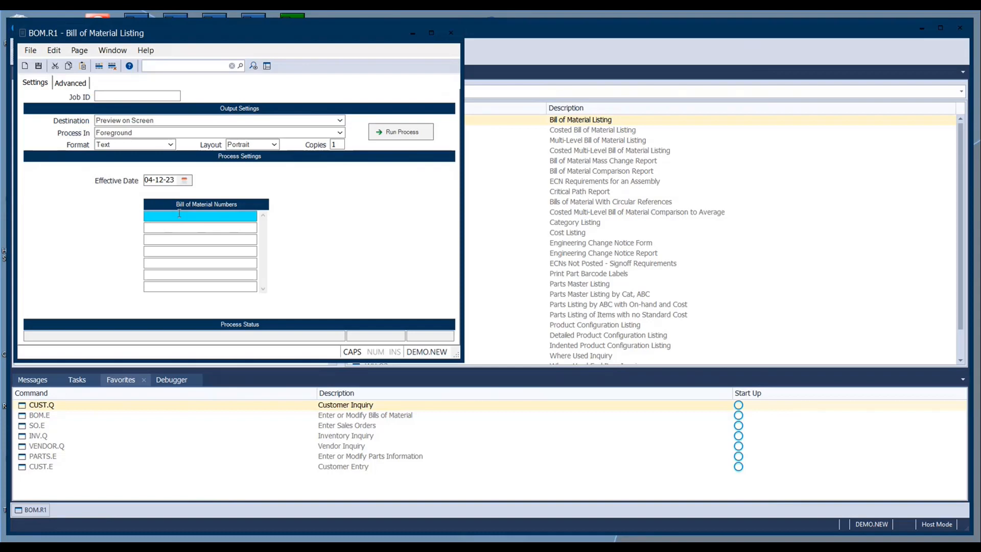
type("110-")
key("Return")
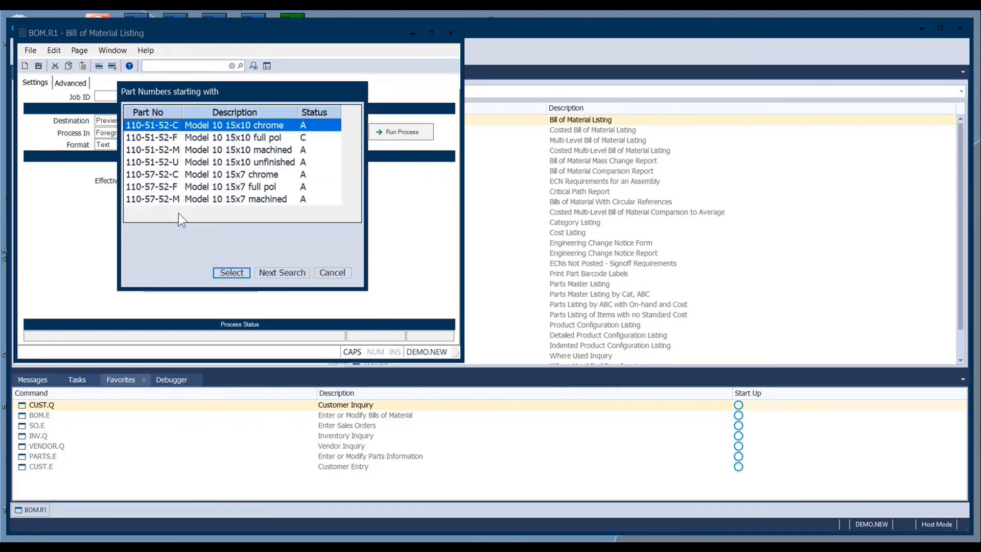
key("Return")
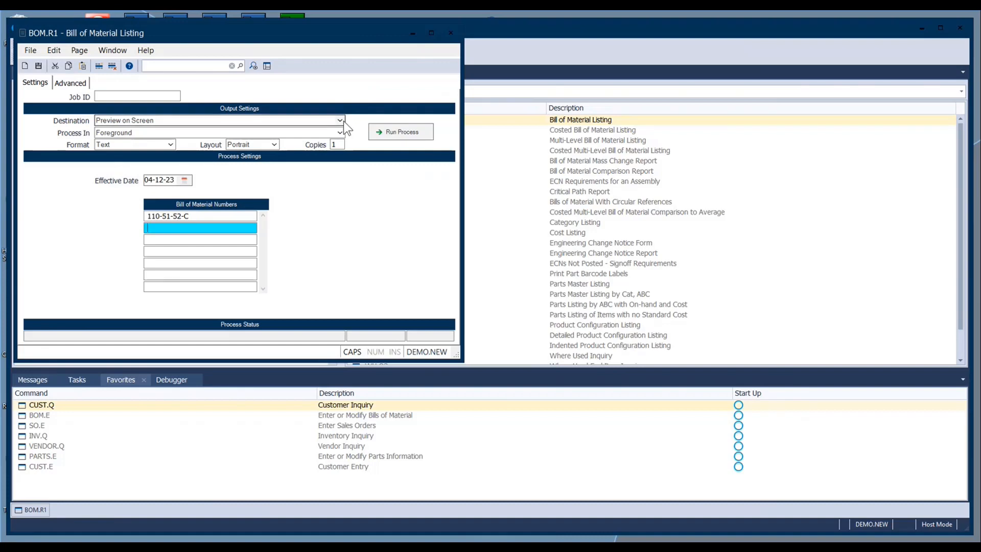
left_click(399, 136)
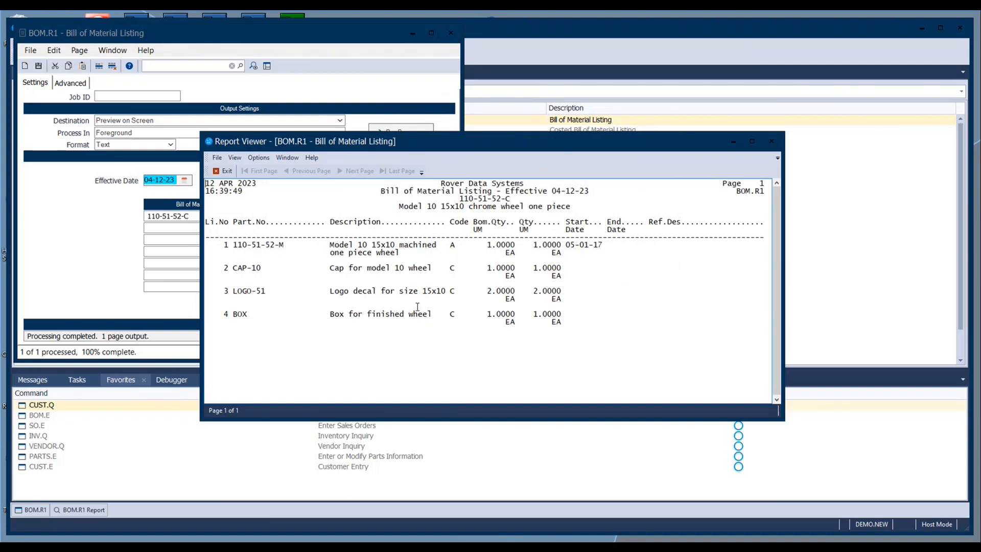
left_click(771, 141)
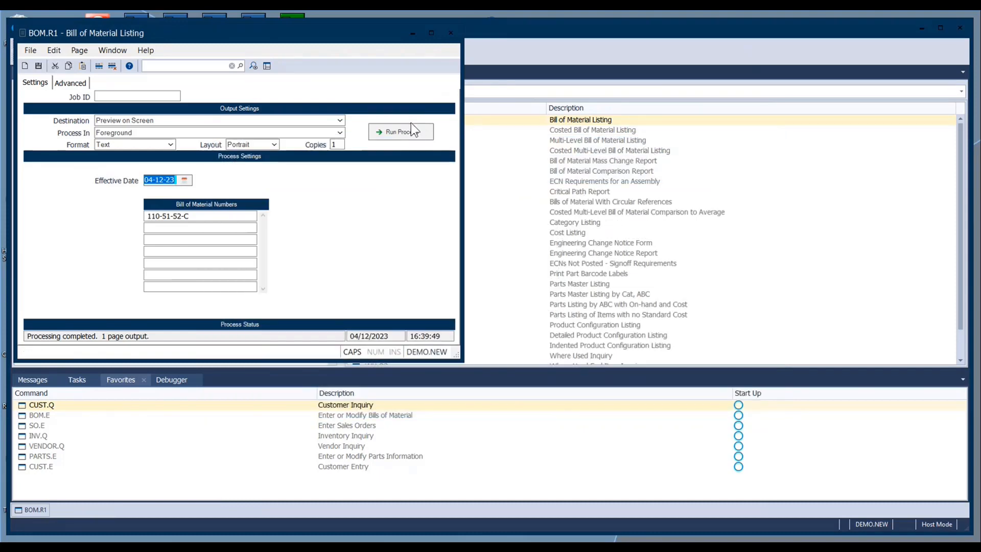
Set the Bill of Material Listing's output destination to PDF Viewer
left_click(340, 120)
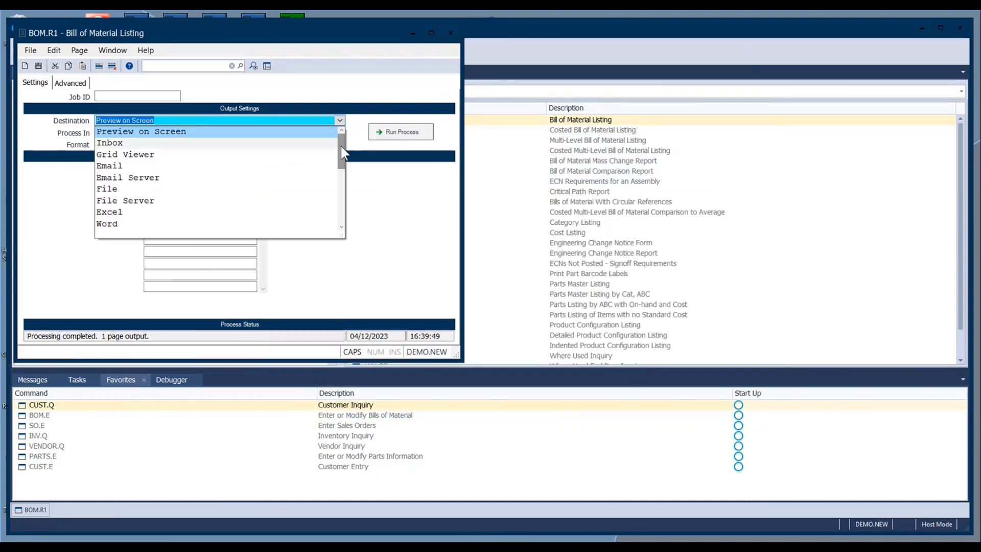
scroll(342, 146, "down", 2)
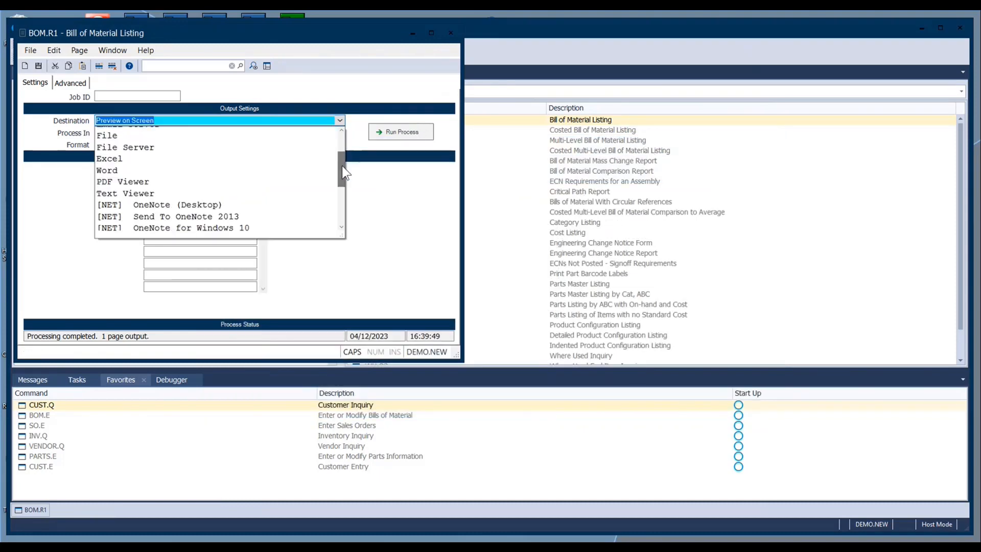
left_click(168, 177)
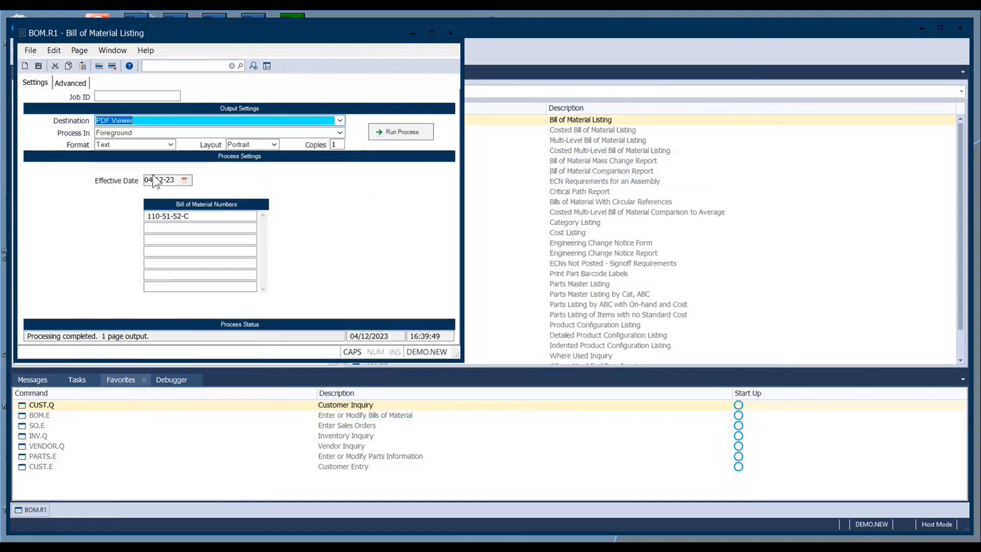
Run the Bill of Material Listing to PDF, allow Adobe AcroCEF network access, and close the PDF and the report form
left_click(401, 134)
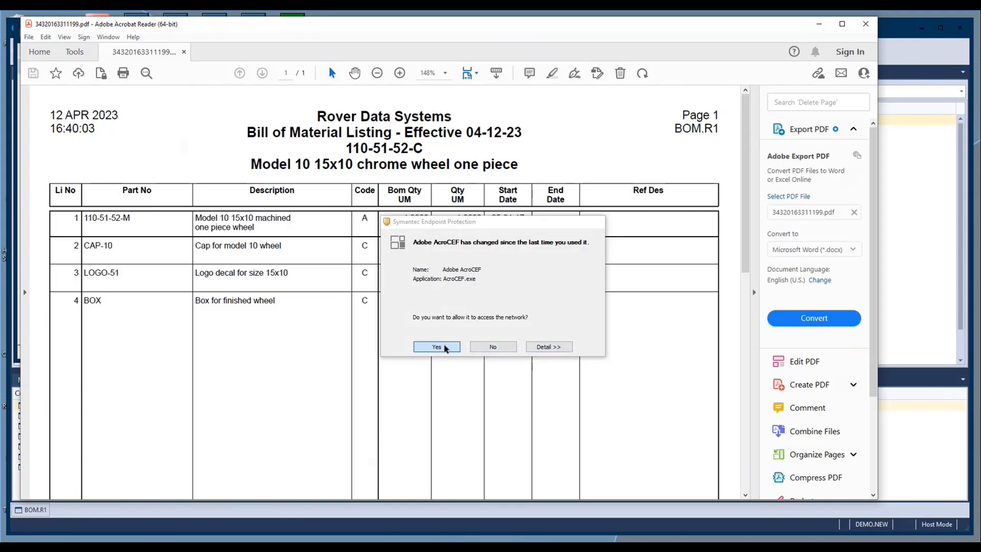
left_click(437, 347)
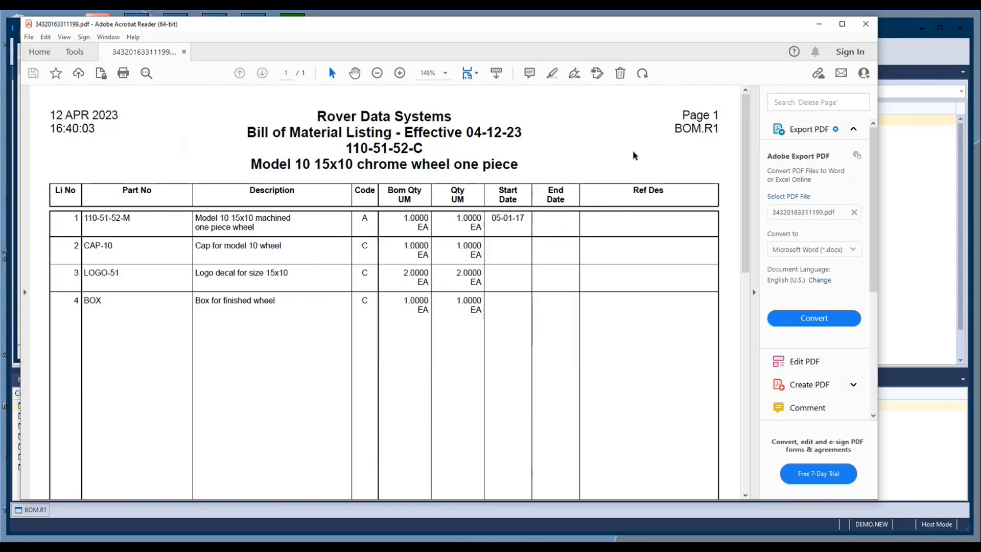
left_click(865, 24)
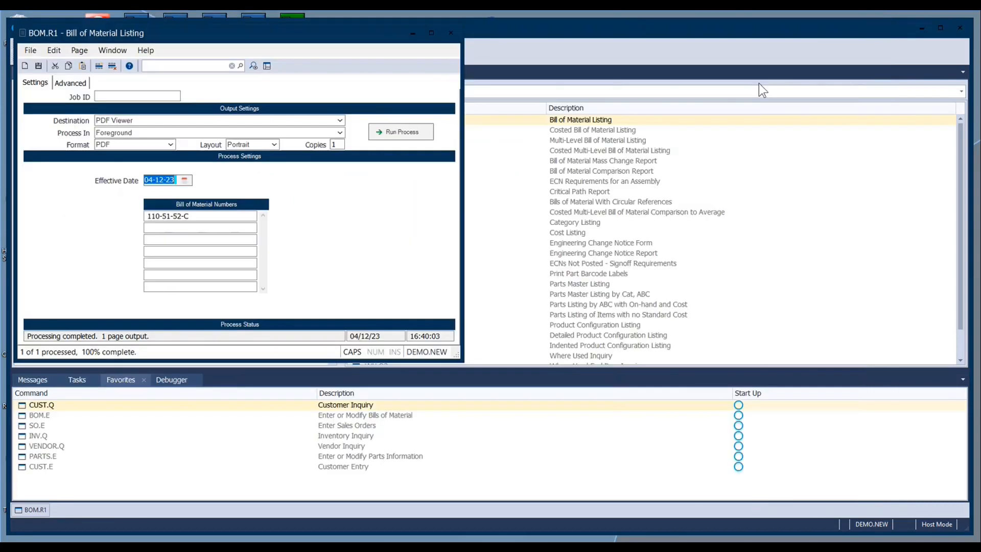
left_click(450, 33)
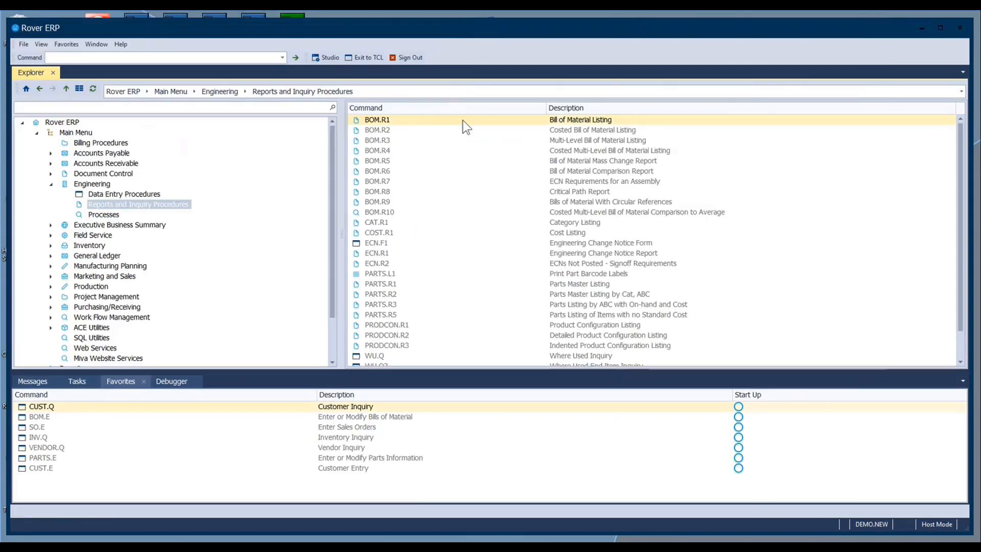
Open the Multi-Level Bill of Material Listing (BOM.R3) and set its destination to PDF Viewer with effective date 04-12-23
double_click(380, 141)
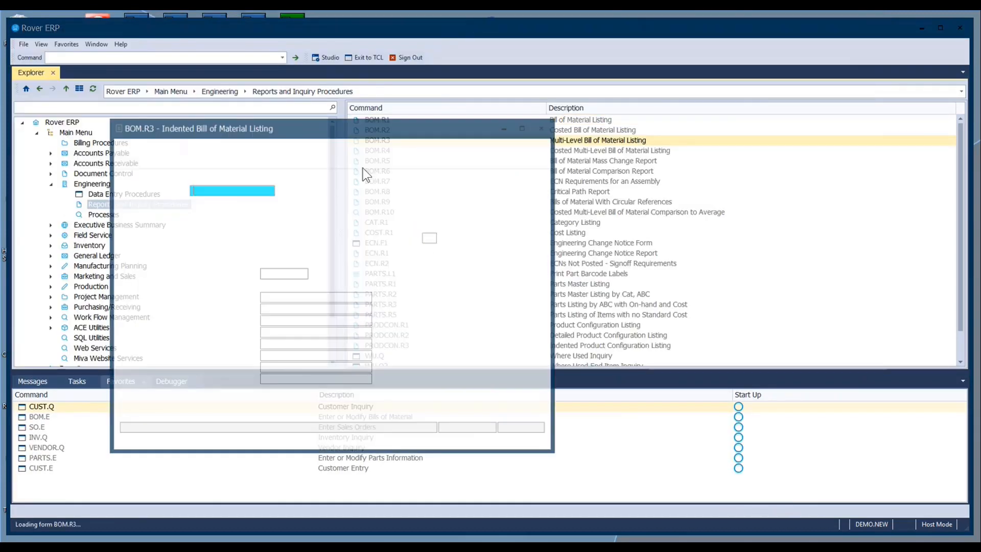
left_click(216, 215)
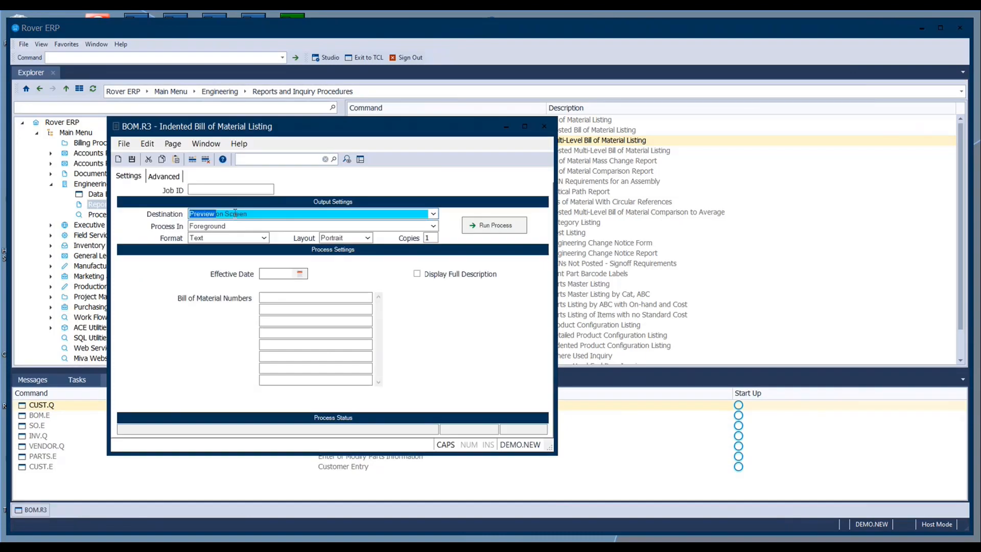
type("PDF")
key("shift+End")
key("Delete")
key("Return")
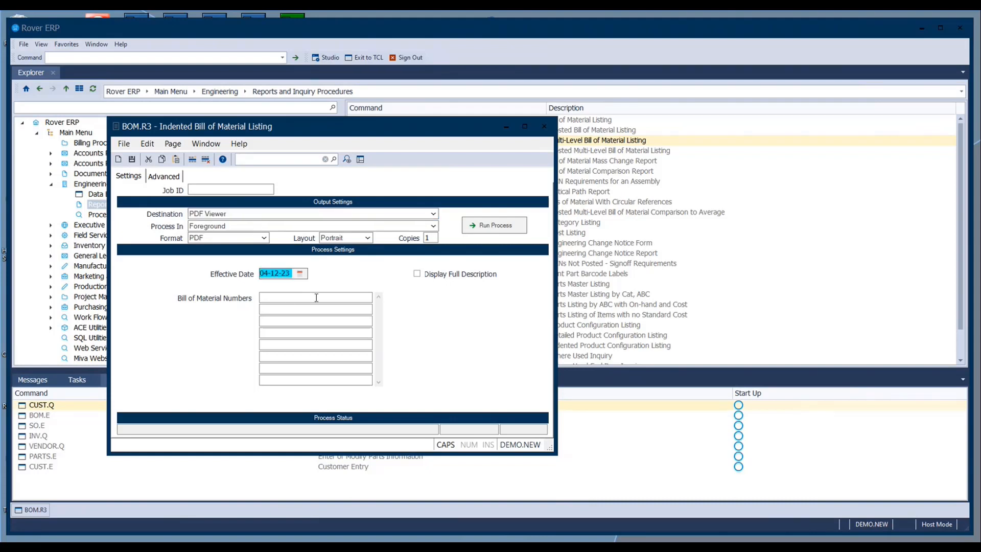
Look up part numbers starting with 10A, select 10A0001-000 as the bill of material number, and run the multi-level listing
left_click(283, 296)
type("10A")
key("Return")
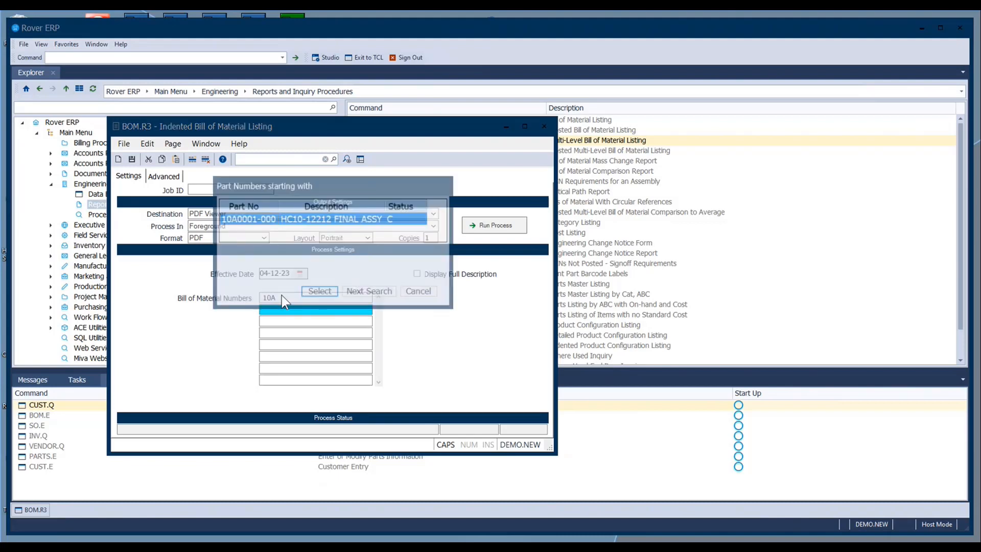
key("Return")
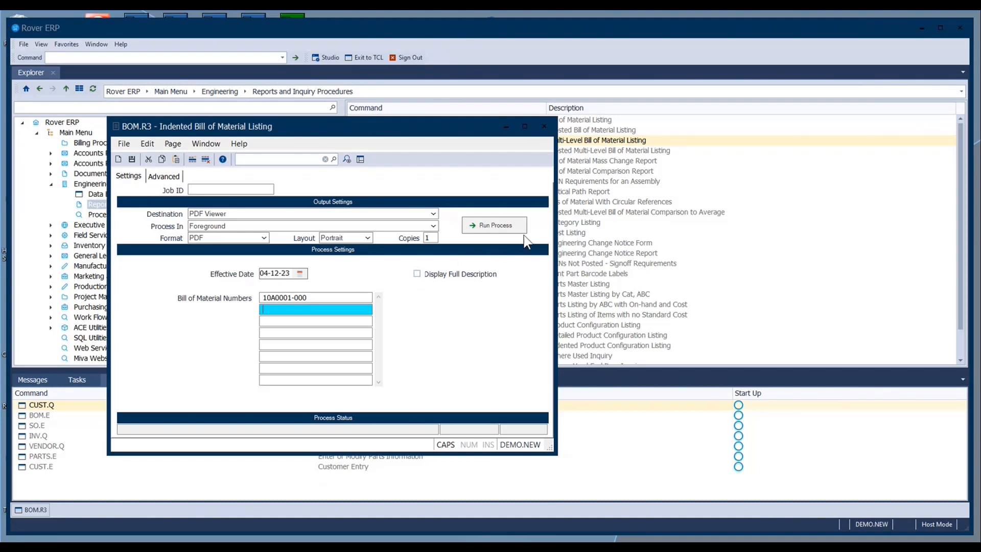
left_click(498, 228)
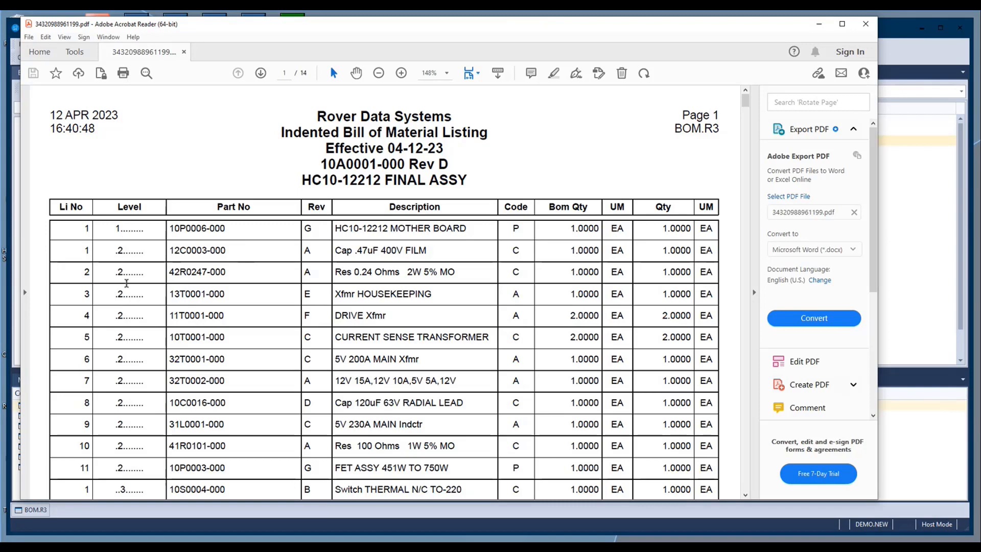
Review the component levels in the indented listing PDF, allowing Adobe Acrobat network access, and close the PDF and the report form
scroll(127, 284, "down", 2)
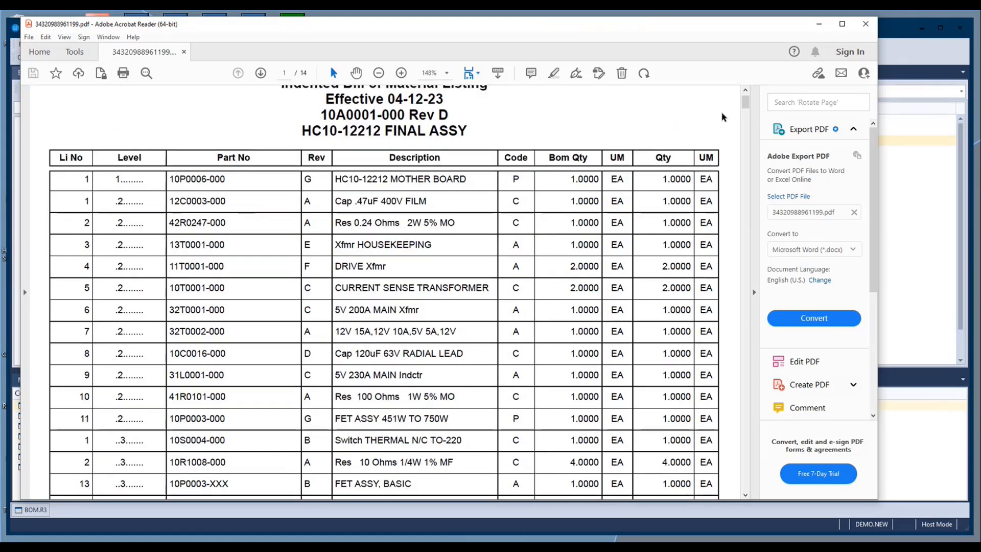
scroll(649, 218, "down", 3)
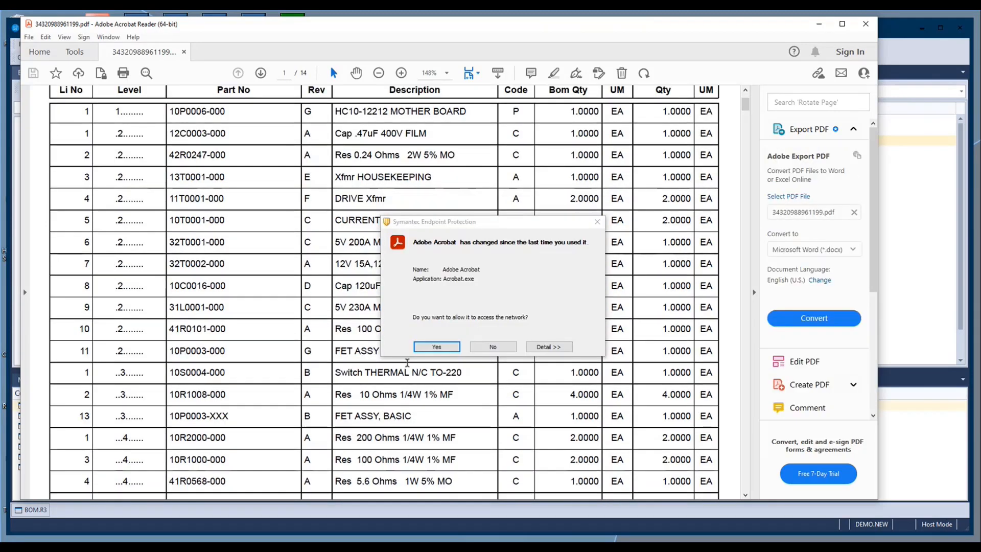
left_click(437, 347)
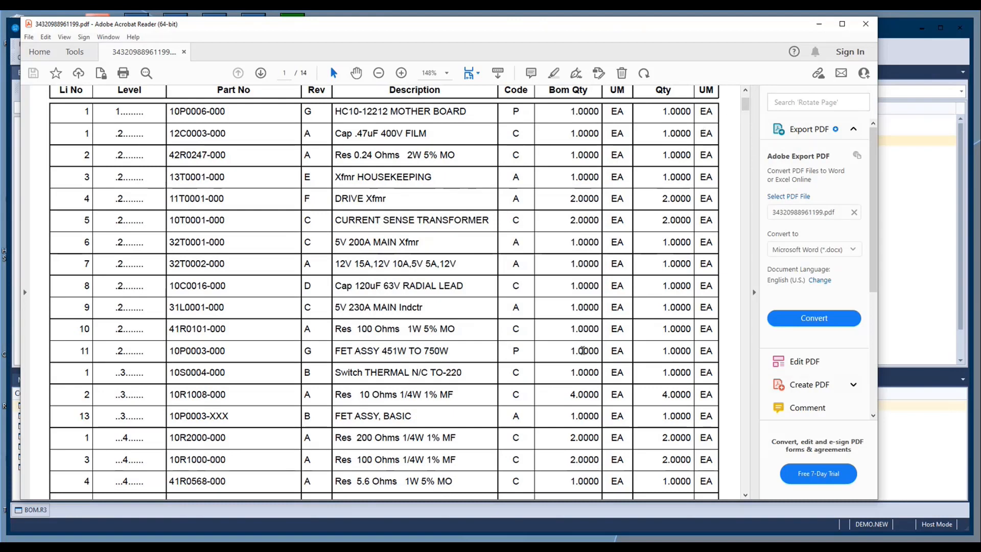
scroll(158, 284, "up", 1)
scroll(263, 289, "down", 4)
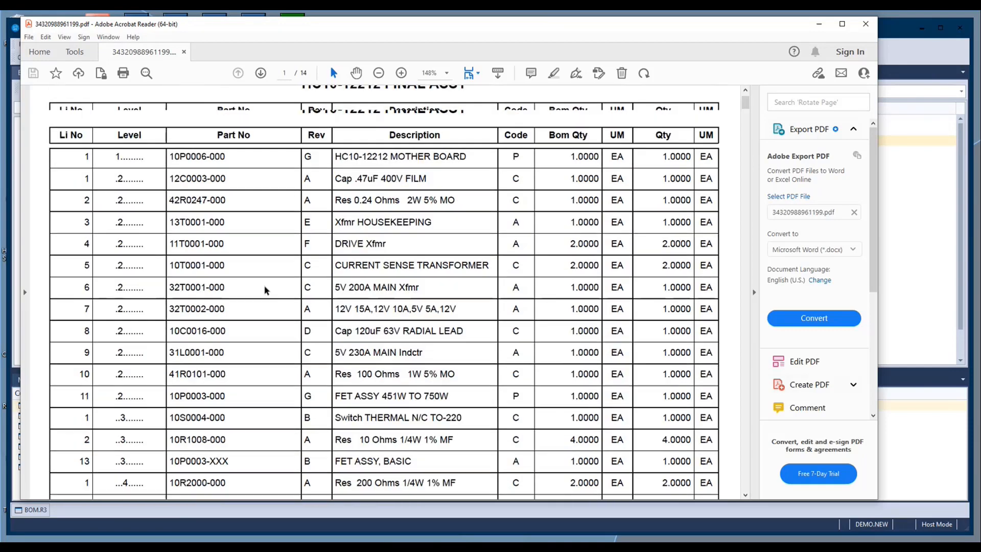
scroll(289, 294, "down", 1)
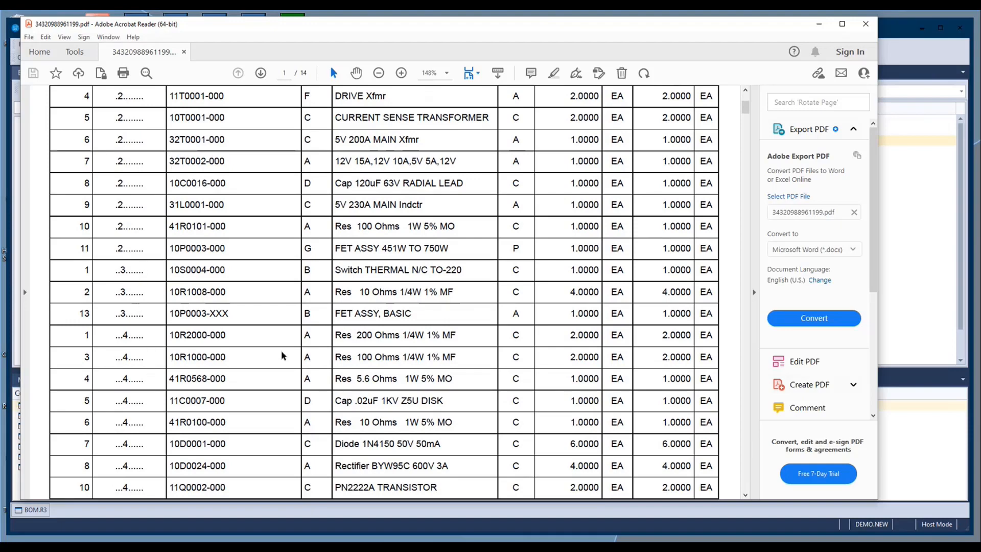
mouse_move(745, 107)
left_mouse_down()
mouse_move(747, 163)
mouse_move(756, 98)
left_mouse_up()
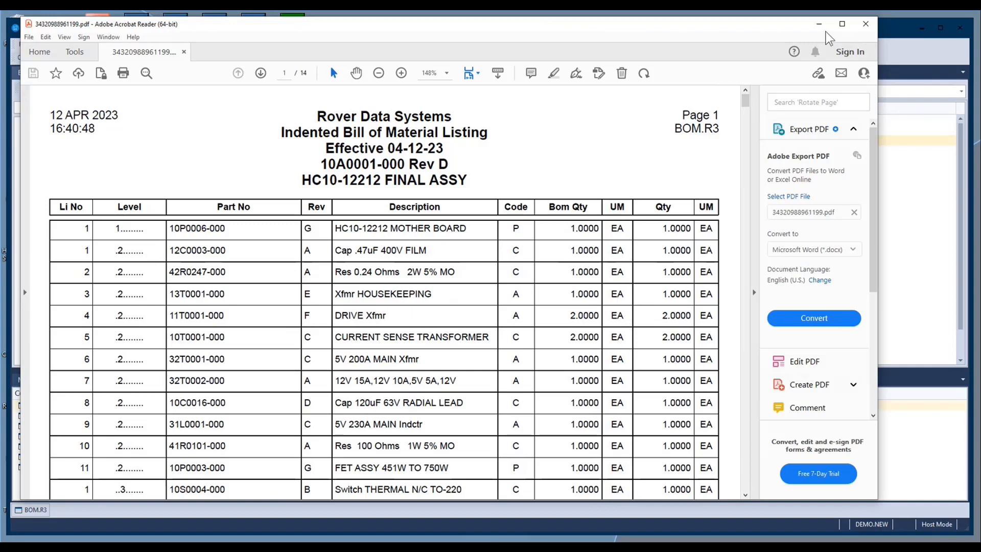
left_click(866, 27)
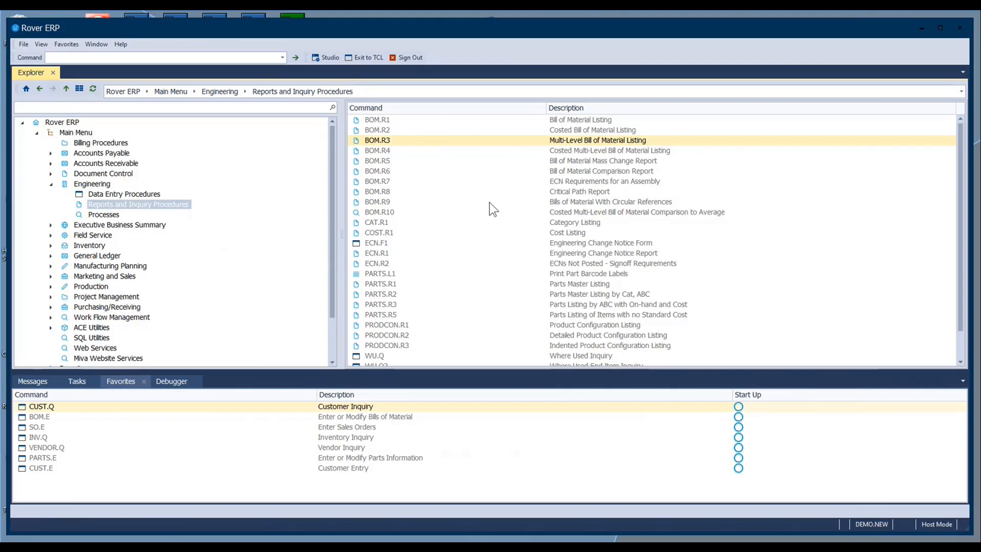
Open the Where Used Inquiry (WU.Q), review which assemblies use part CAP-10, and close the inquiry
scroll(487, 261, "down", 1)
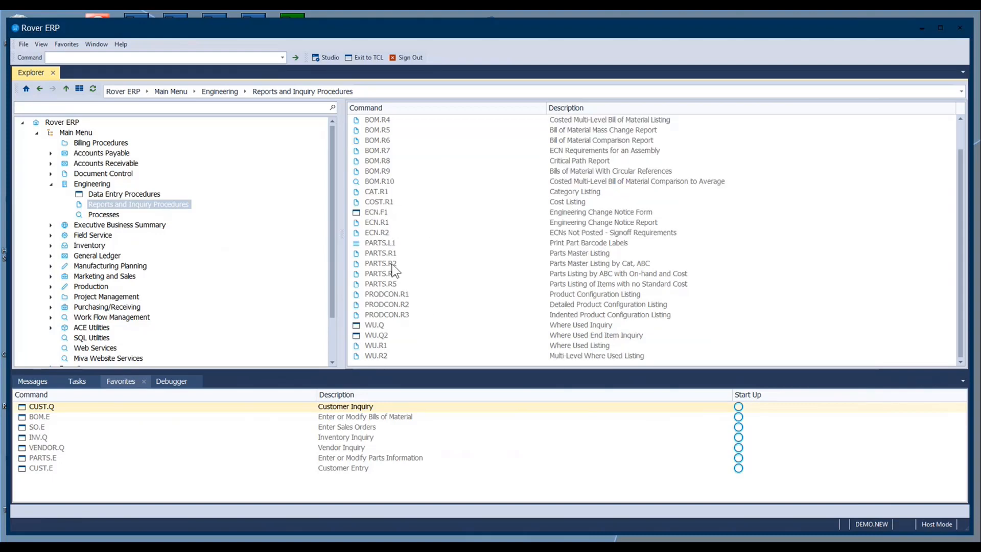
double_click(382, 327)
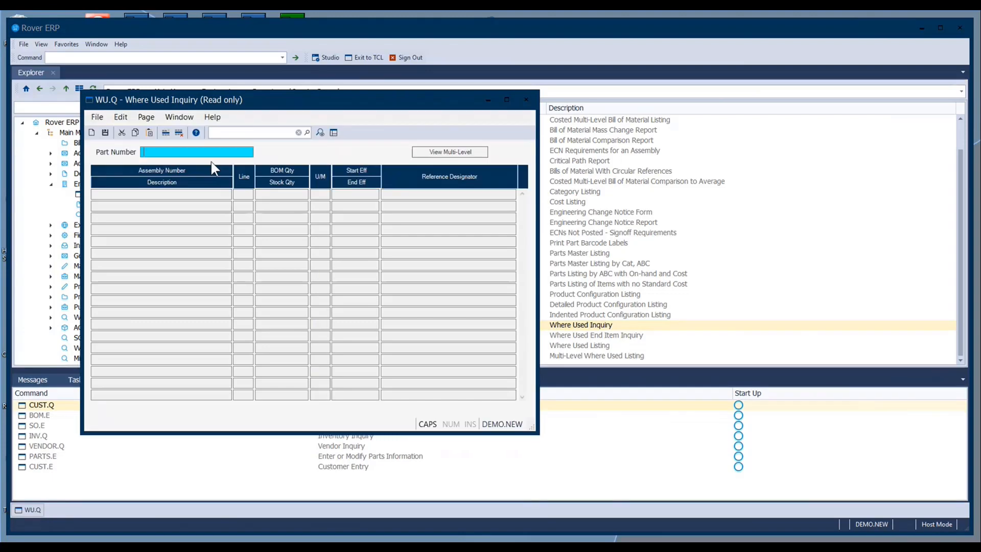
type("CAP-10")
key("Return")
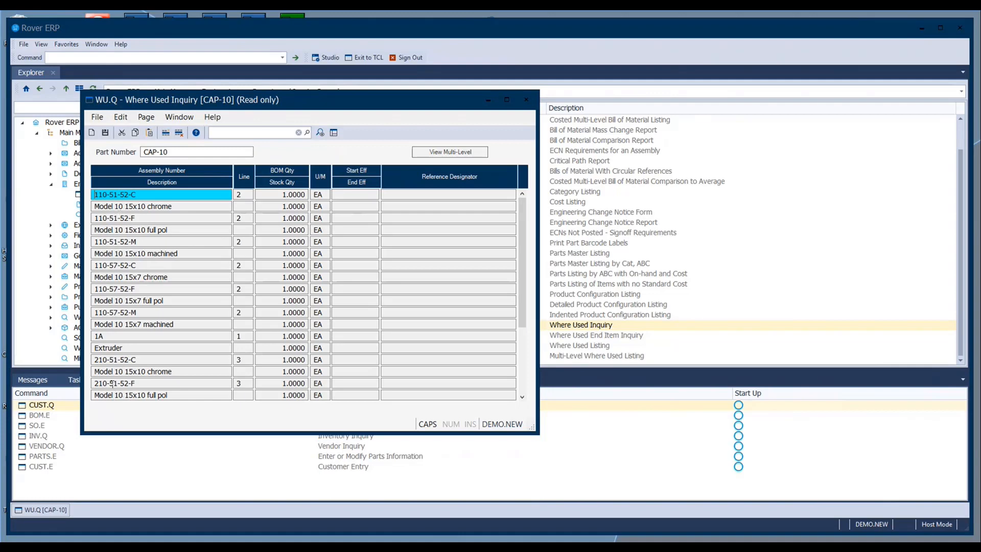
left_click(243, 195)
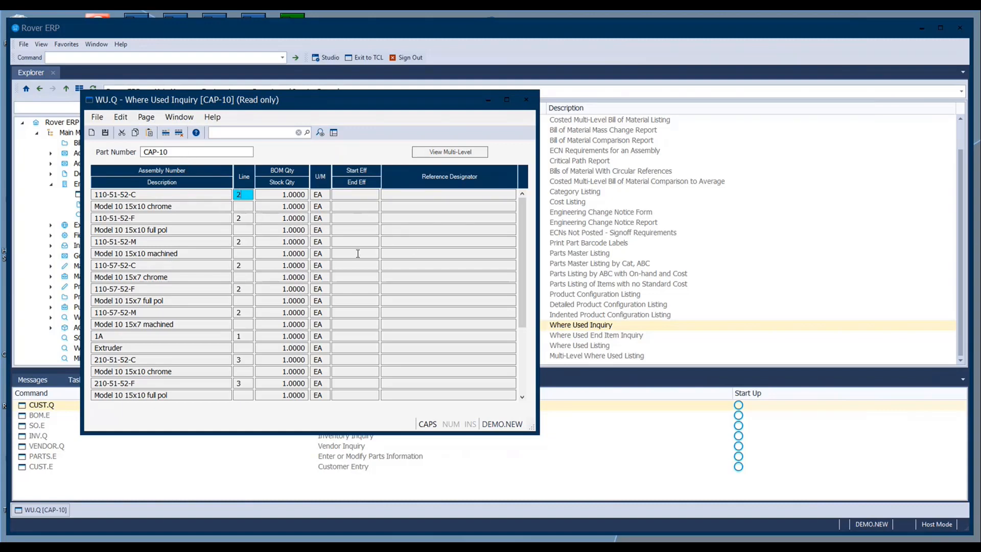
left_click(526, 100)
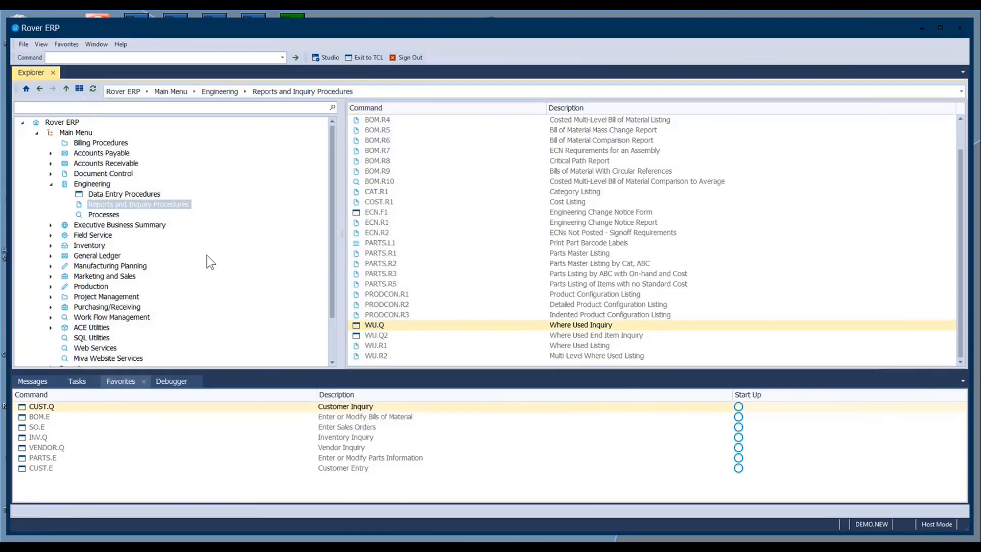
Review Engineering's Processes, including Bill of Material Mass Change Update, Rollup Standard Costs, Regenerate Low Level Codes and Regenerate Where Used File
left_click(104, 215)
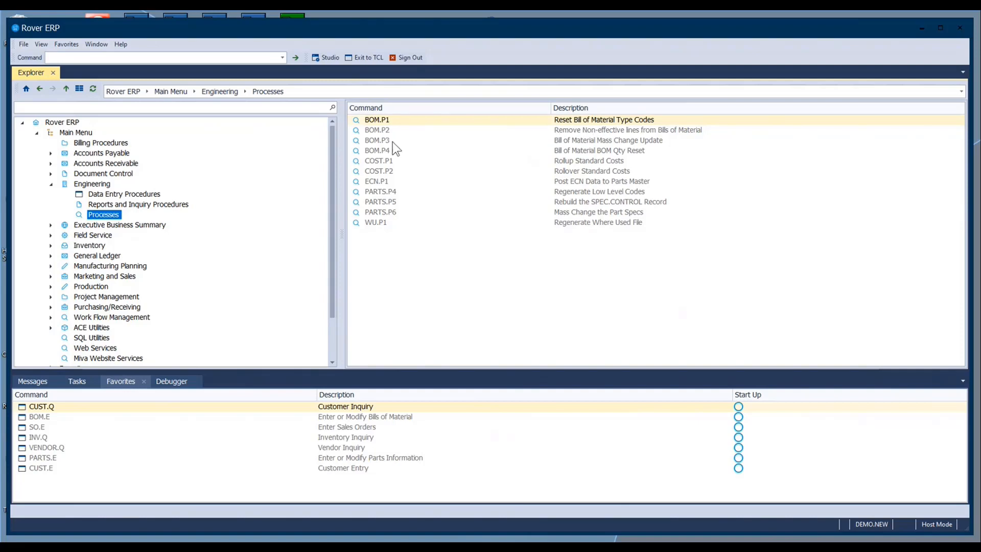
left_click(590, 141)
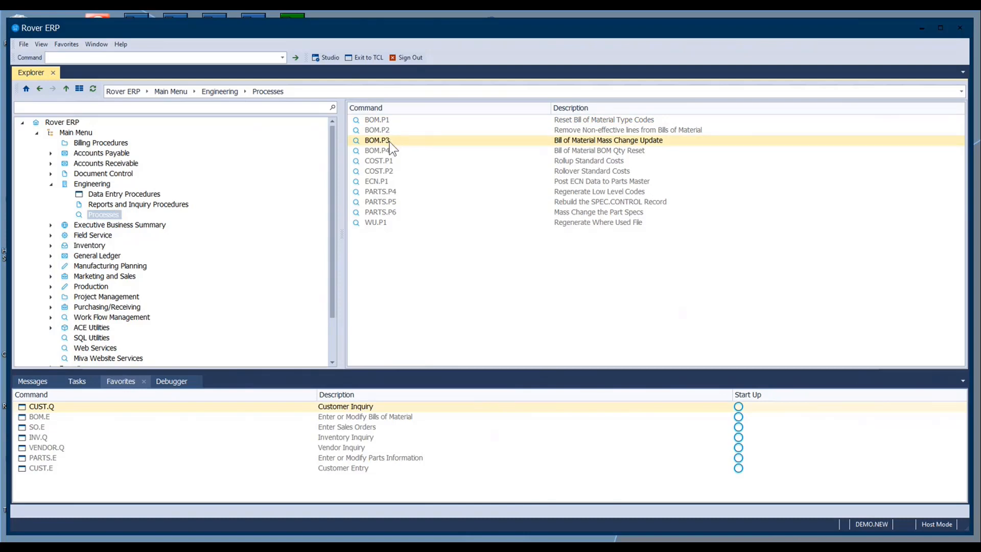
left_click(584, 161)
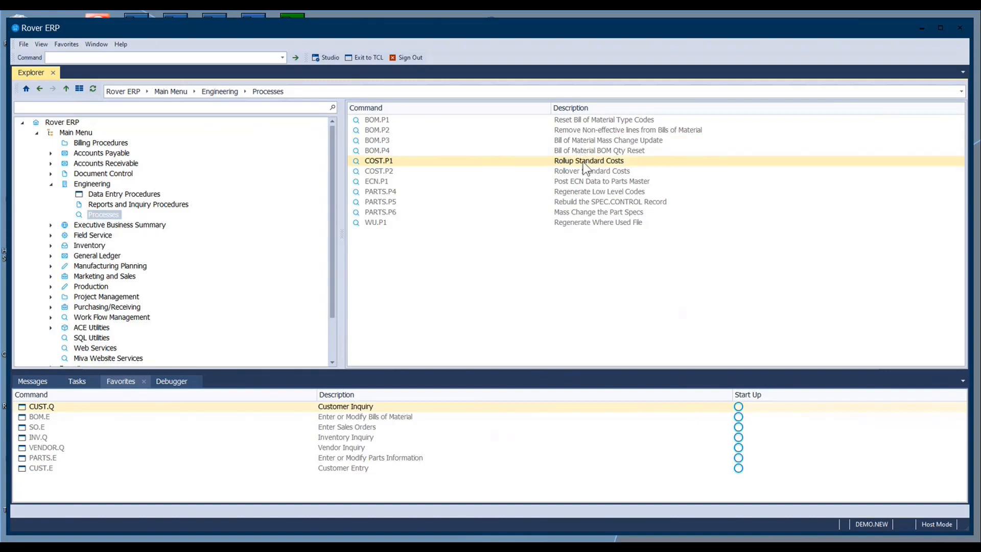
left_click(392, 192)
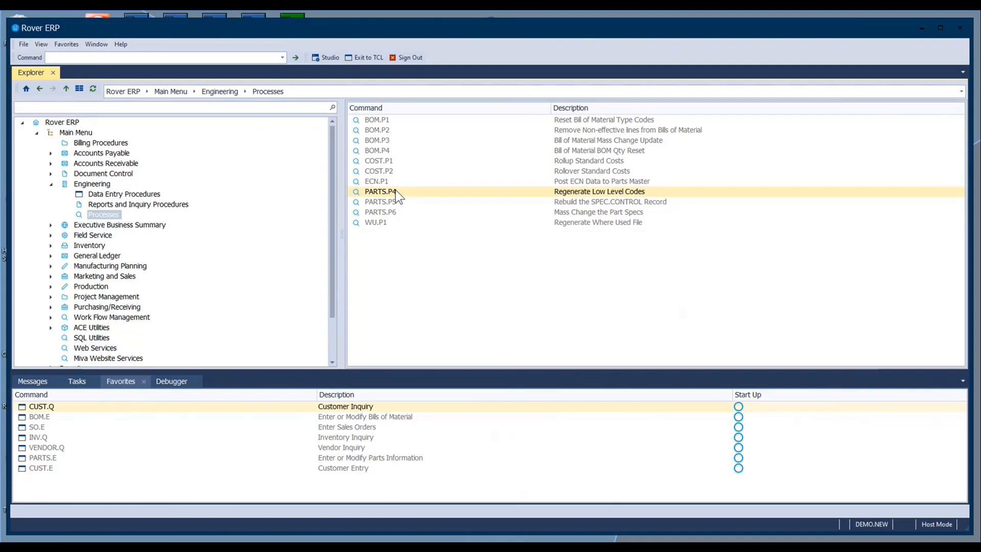
left_click(396, 224)
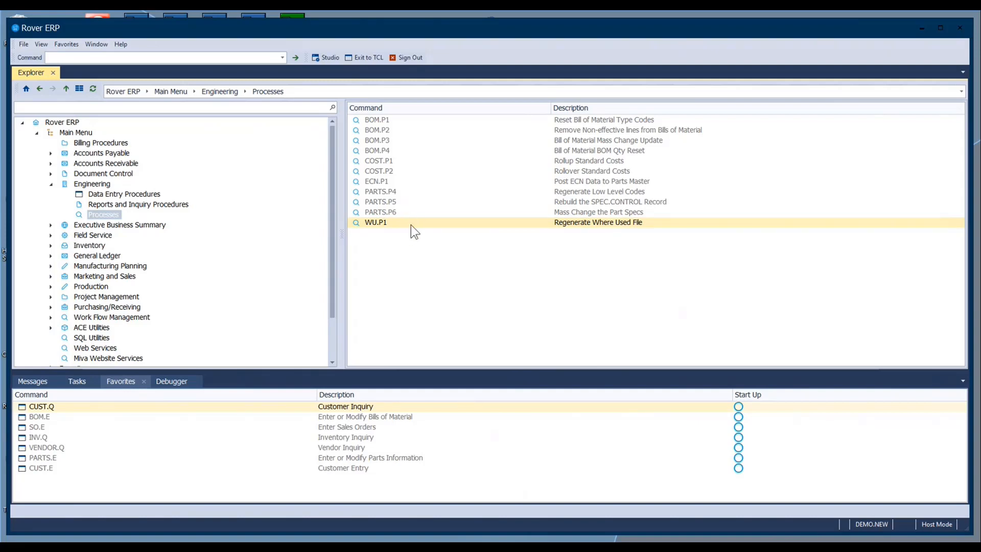
Open Engineering's Data Entry Procedures
left_click(132, 193)
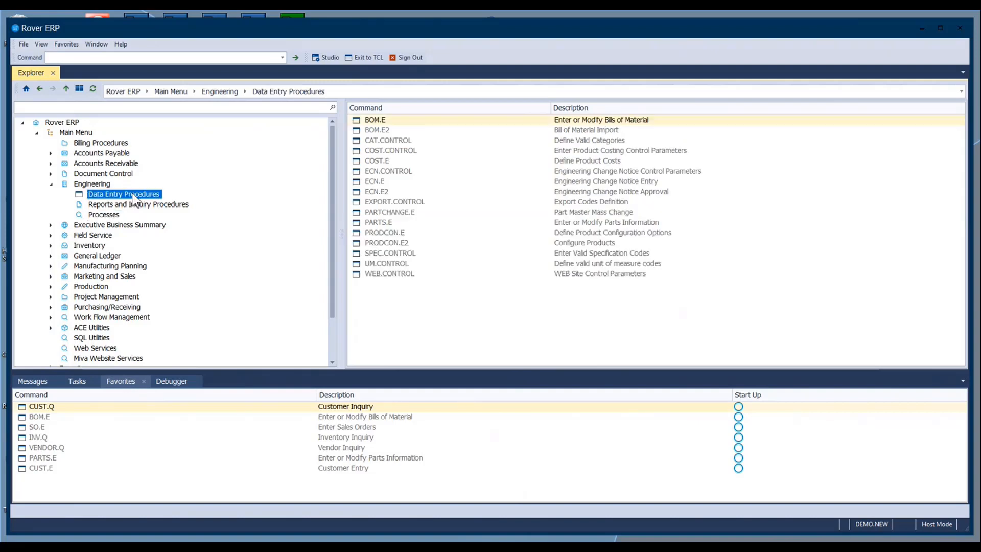